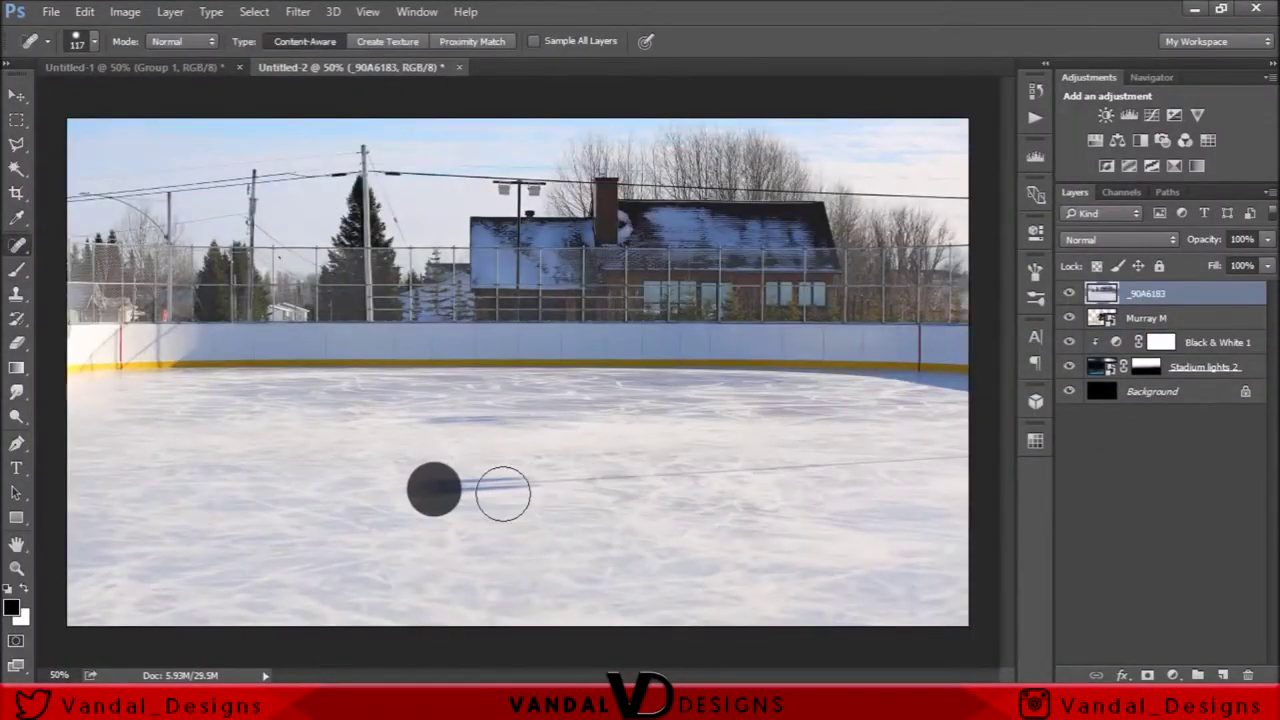
Heal a blemish in the ice texture with the Spot Healing Brush.
{"action": "left_click_drag", "start_coordinate": [428, 491], "coordinate": [715, 468]}
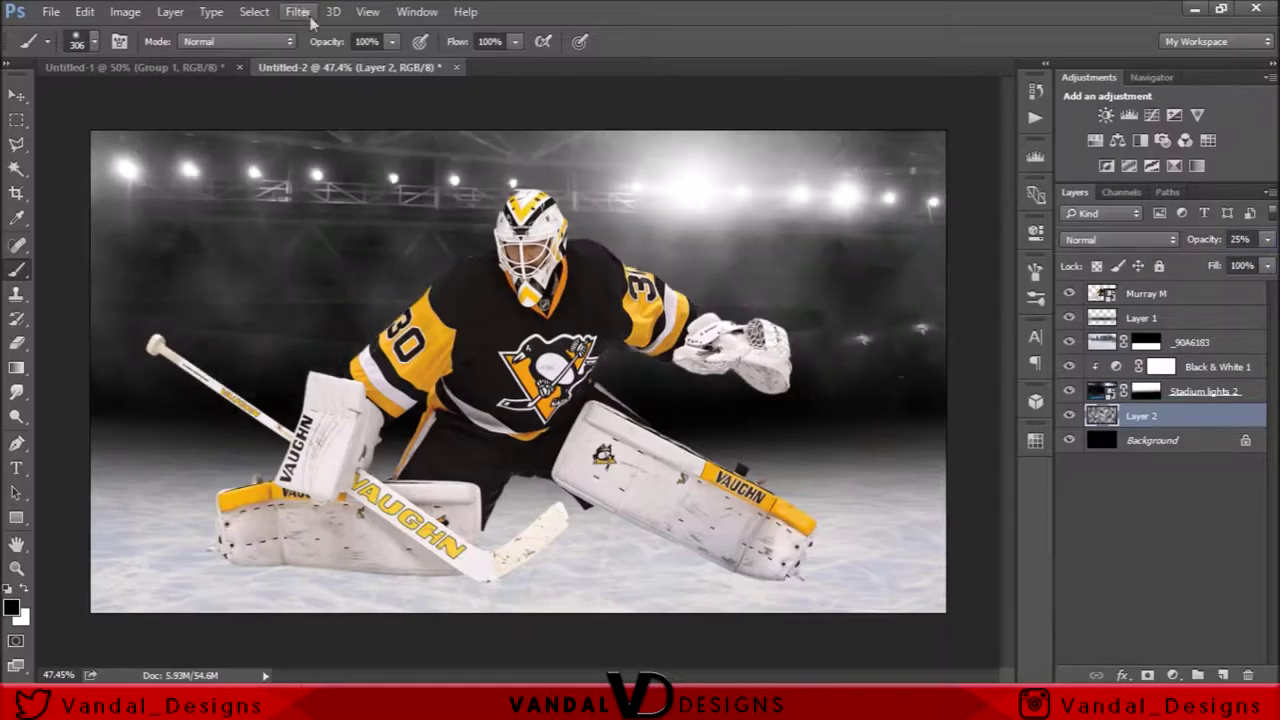
{"action": "left_click", "coordinate": [715, 189]}
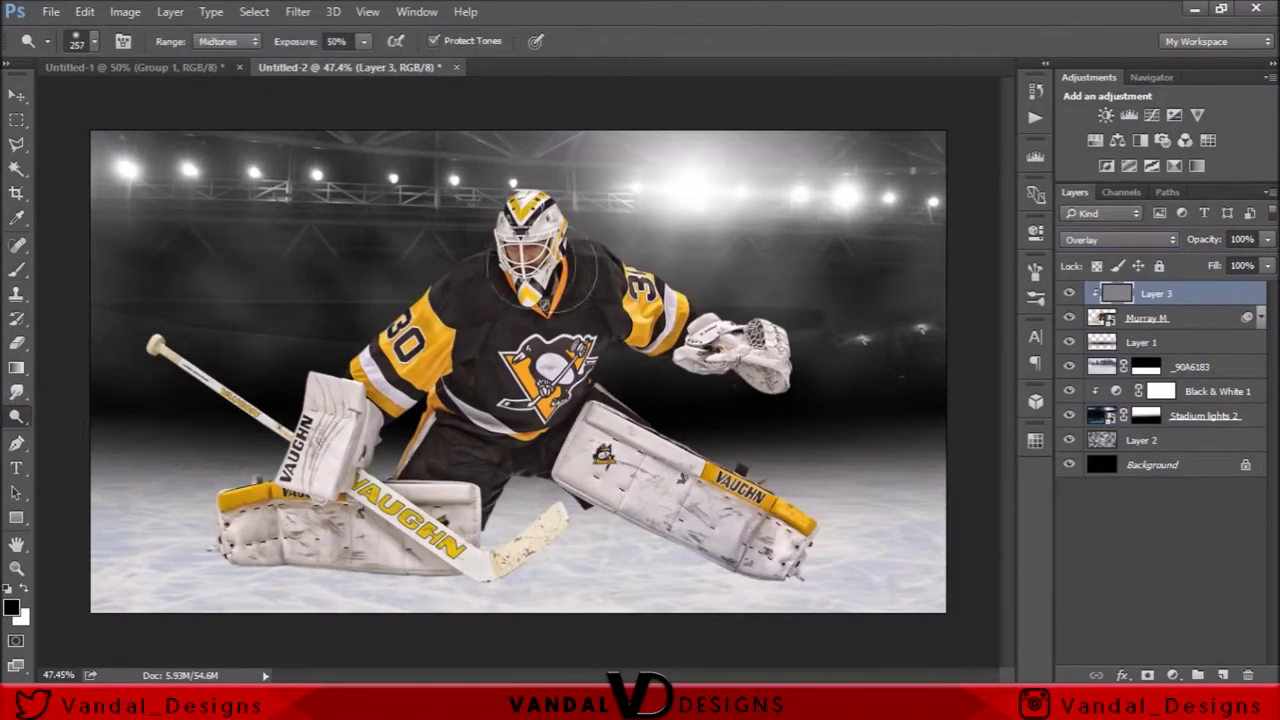
Clone-stamp the jersey's Penguins chest logo, then add a new layer clipped to the goalie.
{"action": "scroll", "coordinate": [473, 285], "scroll_direction": "up", "scroll_amount": 3}
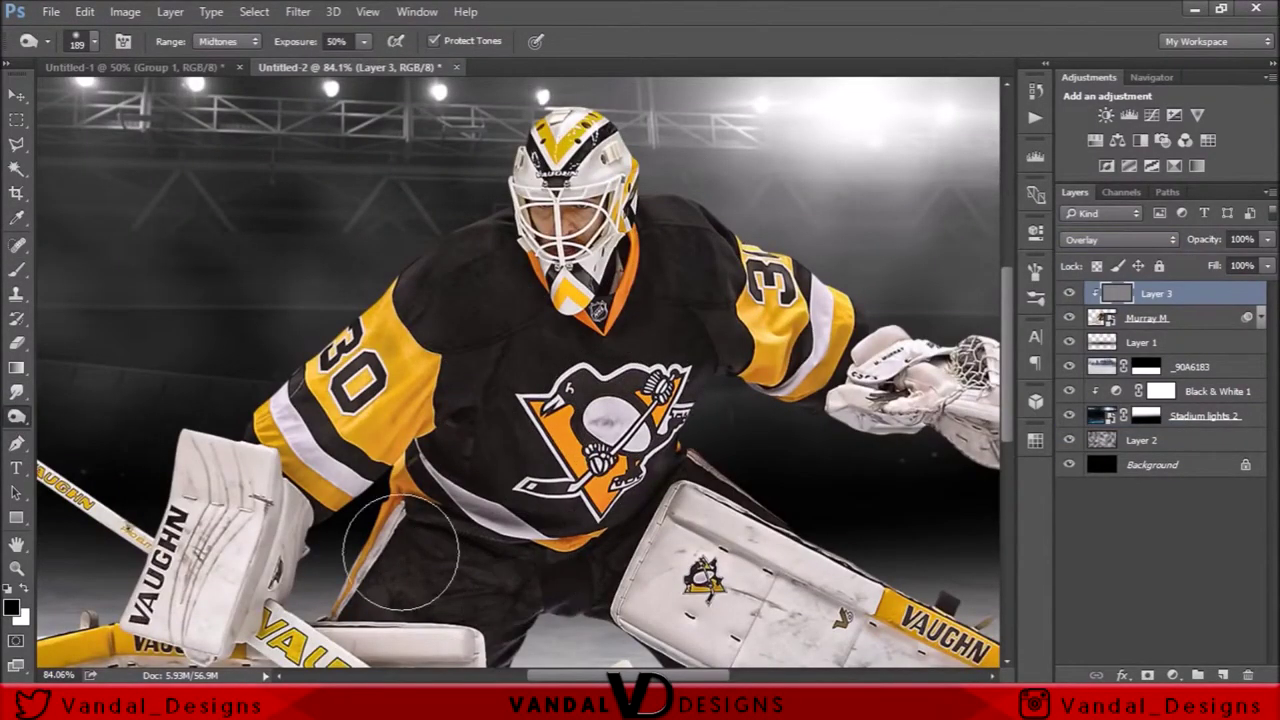
{"action": "scroll", "coordinate": [584, 455], "scroll_direction": "up", "scroll_amount": 4}
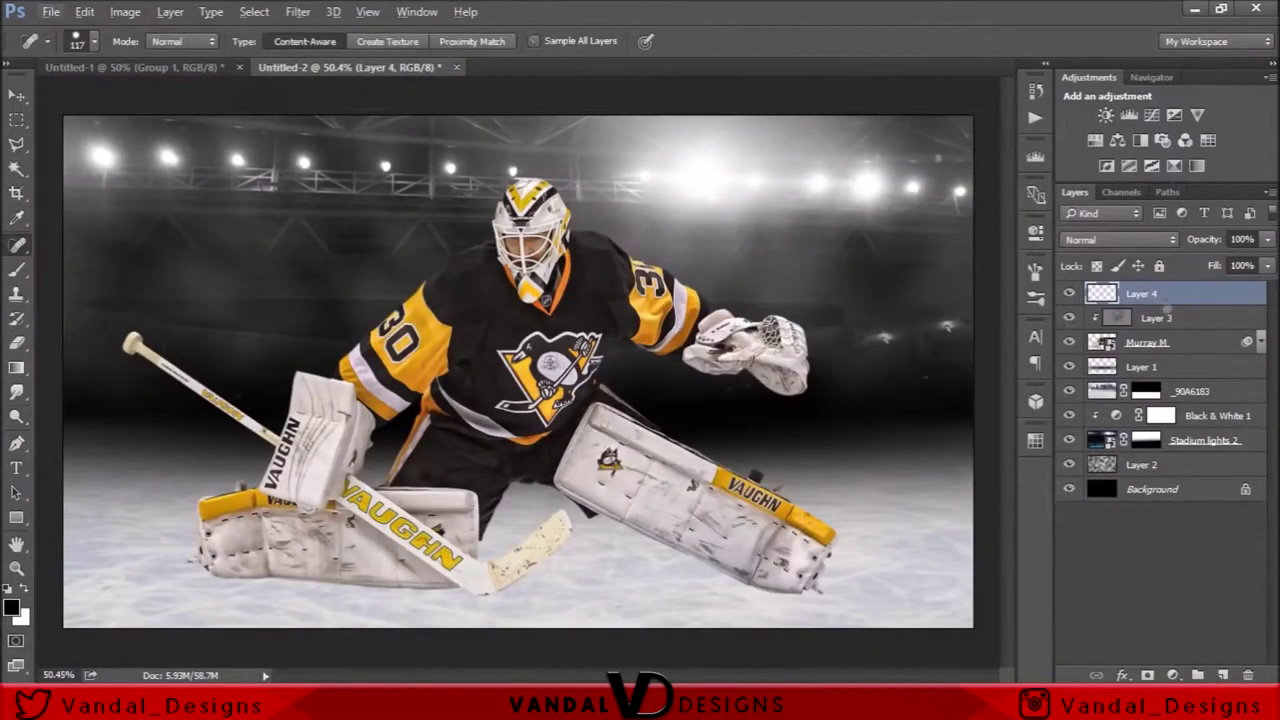
{"action": "key", "text": "s"}
{"action": "scroll", "coordinate": [525, 387], "scroll_direction": "up", "scroll_amount": 1}
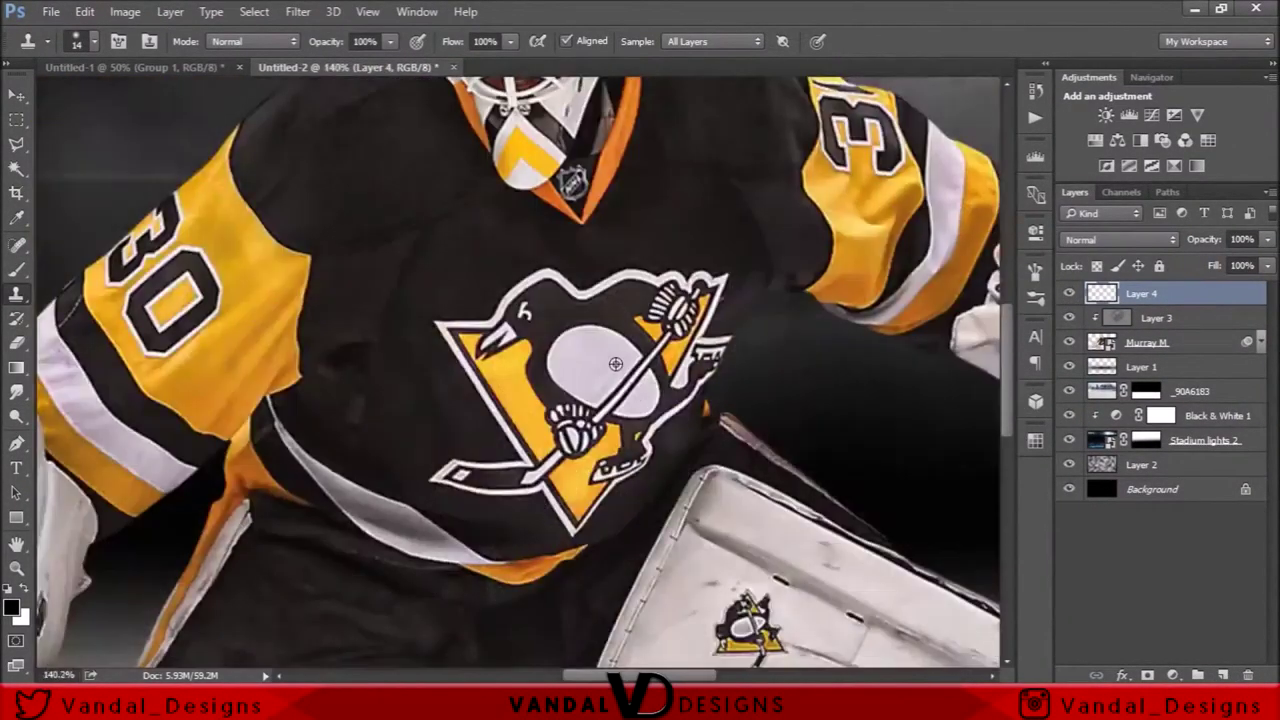
{"action": "scroll", "coordinate": [615, 364], "scroll_direction": "down", "scroll_amount": 1}
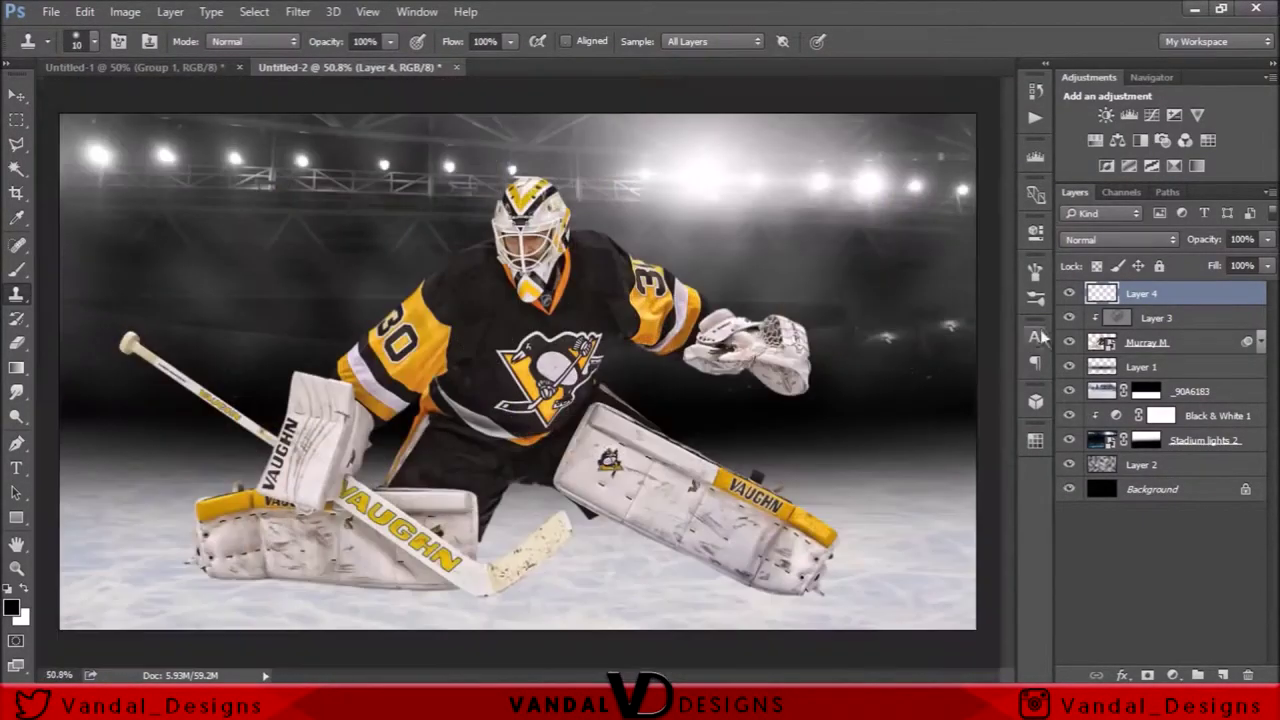
{"action": "left_click", "coordinate": [1147, 305], "text": "alt"}
{"action": "left_click", "coordinate": [1222, 675]}
Paint black shading over the goalie at 70% brush opacity.
{"action": "key", "text": "b"}
{"action": "mouse_move", "coordinate": [610, 270]}
{"action": "left_mouse_down"}
{"action": "mouse_move", "coordinate": [520, 340]}
{"action": "mouse_move", "coordinate": [600, 480]}
{"action": "mouse_move", "coordinate": [418, 548]}
{"action": "mouse_move", "coordinate": [766, 357]}
{"action": "mouse_move", "coordinate": [530, 398]}
{"action": "left_mouse_up"}
{"action": "type", "text": "7"}
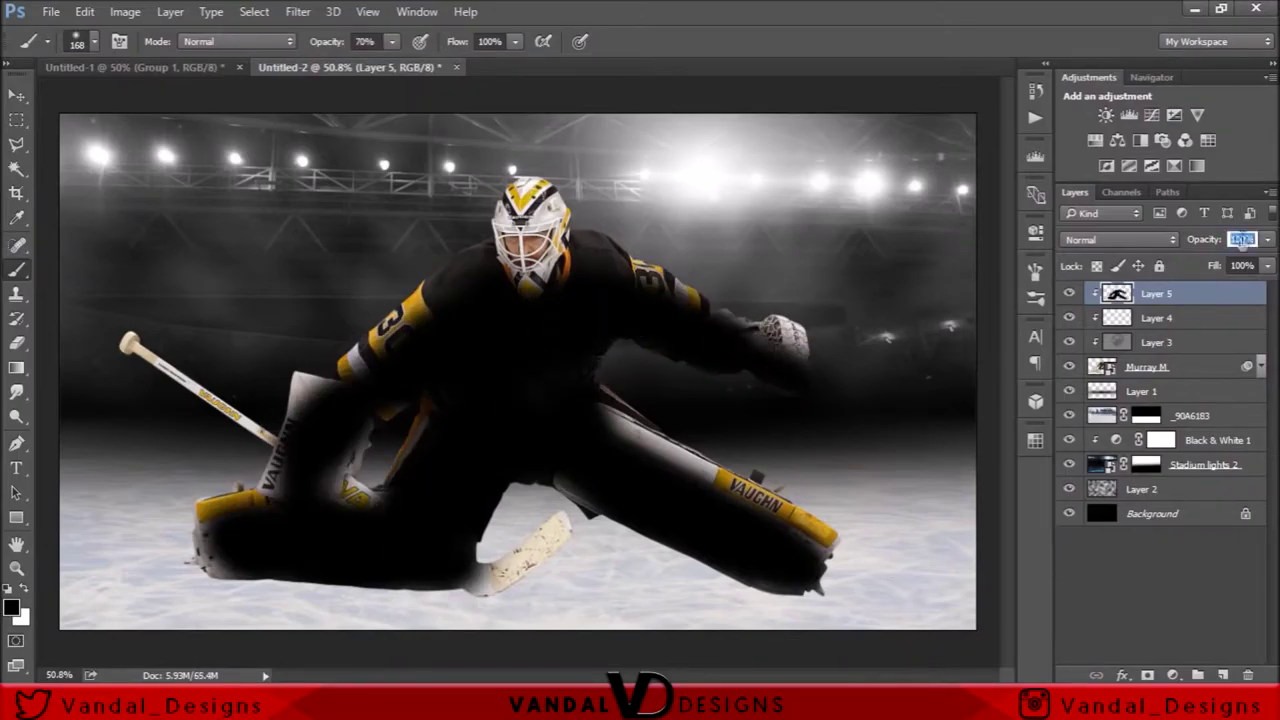
{"action": "type", "text": "0"}
Add a clipped highlight layer, paint light on the helmet and left shoulder, and set it to Overlay.
{"action": "key", "text": "Return"}
{"action": "left_click", "coordinate": [1222, 675]}
{"action": "scroll", "coordinate": [500, 157], "scroll_direction": "up", "scroll_amount": 3}
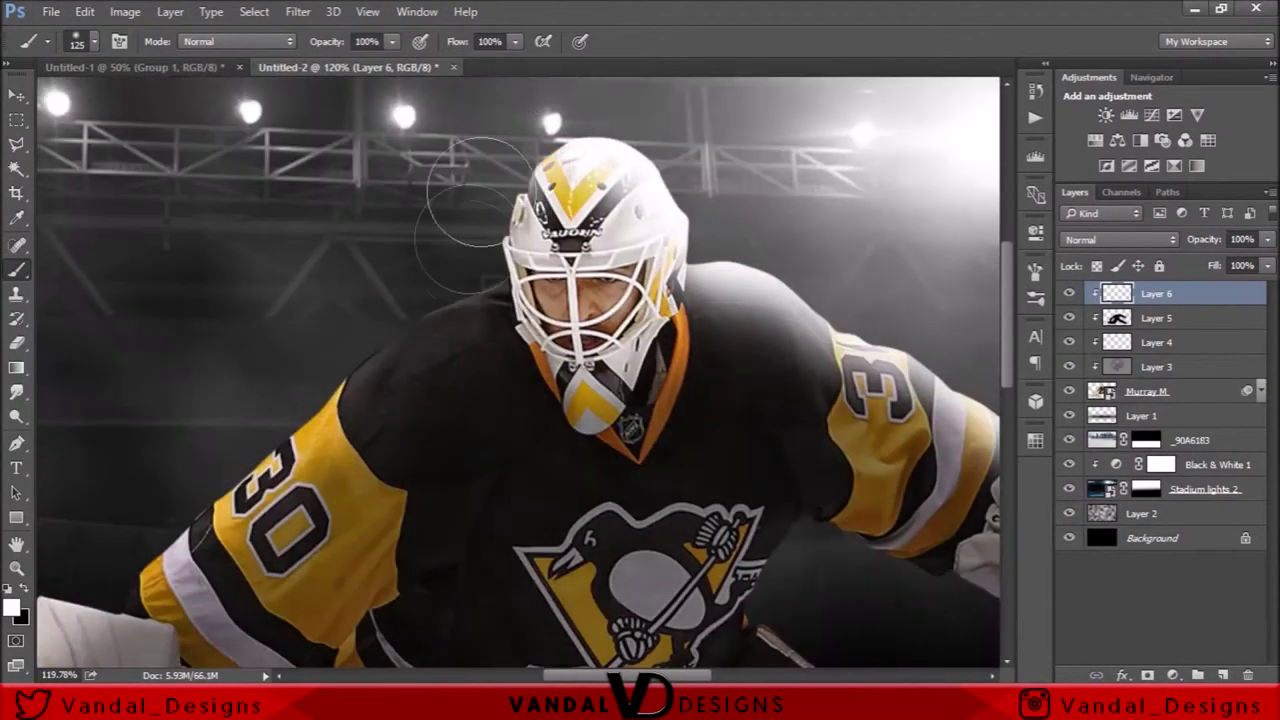
{"action": "left_click_drag", "start_coordinate": [500, 157], "coordinate": [250, 480]}
{"action": "key", "text": "ctrl+0"}
{"action": "left_click", "coordinate": [1120, 239]}
{"action": "left_click", "coordinate": [1090, 432]}
Add an empty Layer 7 above _90A6183 and reset the colours to black and white.
{"action": "scroll", "coordinate": [550, 355], "scroll_direction": "up", "scroll_amount": 3}
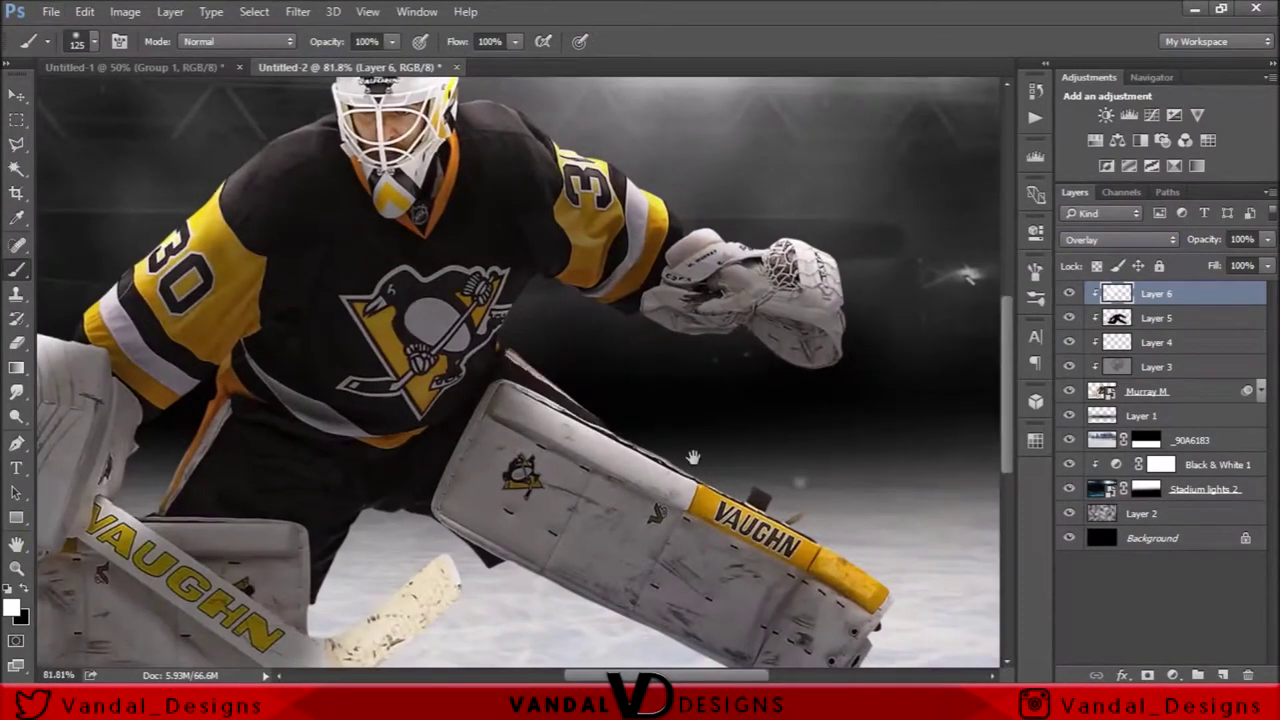
{"action": "scroll", "coordinate": [913, 332], "scroll_direction": "down", "scroll_amount": 3}
{"action": "key", "text": "bracketleft"}
{"action": "key", "text": "bracketleft"}
{"action": "key", "text": "bracketleft"}
{"action": "left_click", "coordinate": [1160, 440]}
{"action": "left_click", "coordinate": [1222, 675]}
{"action": "key", "text": "x"}
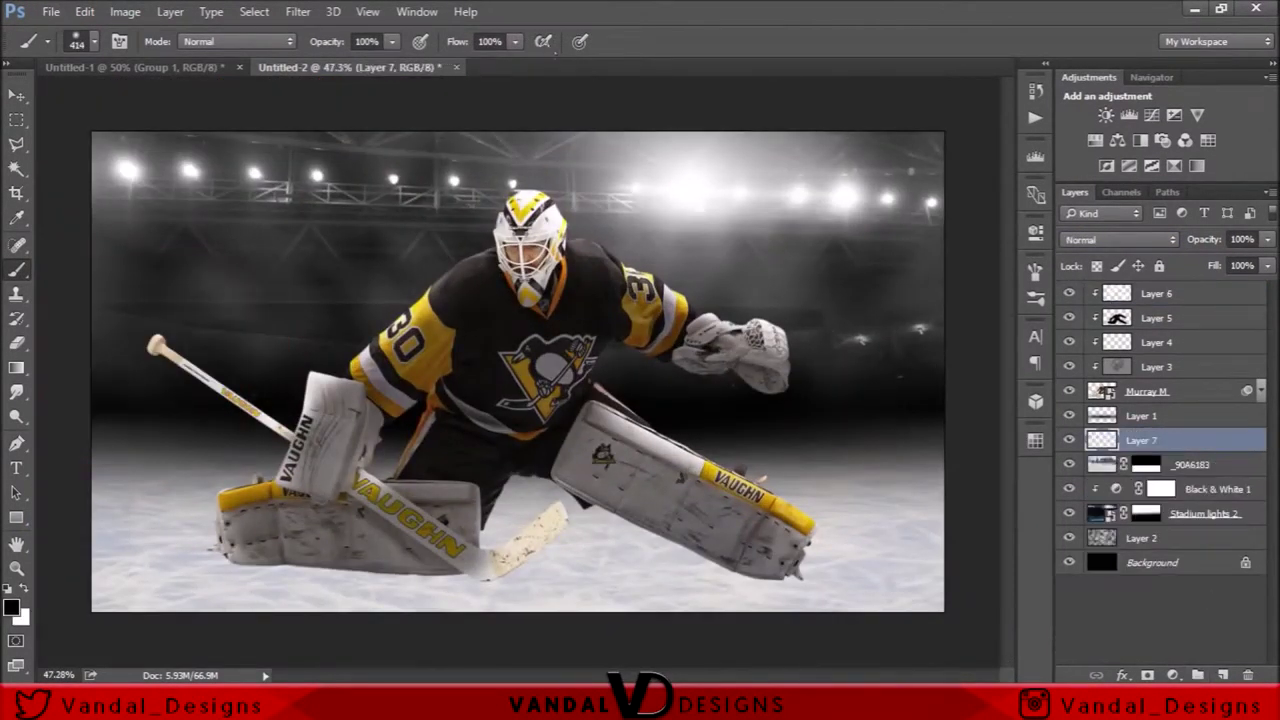
Stamp a merged copy of the scene into Layer 7, stretch it wider, and set opacity to 81%.
{"action": "key", "text": "ctrl+shift+alt+e"}
{"action": "key", "text": "ctrl+t"}
{"action": "key", "text": "ctrl+minus"}
{"action": "left_click_drag", "start_coordinate": [810, 372], "coordinate": [940, 377]}
{"action": "key", "text": "Return"}
{"action": "key", "text": "ctrl+0"}
{"action": "key", "text": "b"}
{"action": "left_click", "coordinate": [1240, 239]}
{"action": "type", "text": "81"}
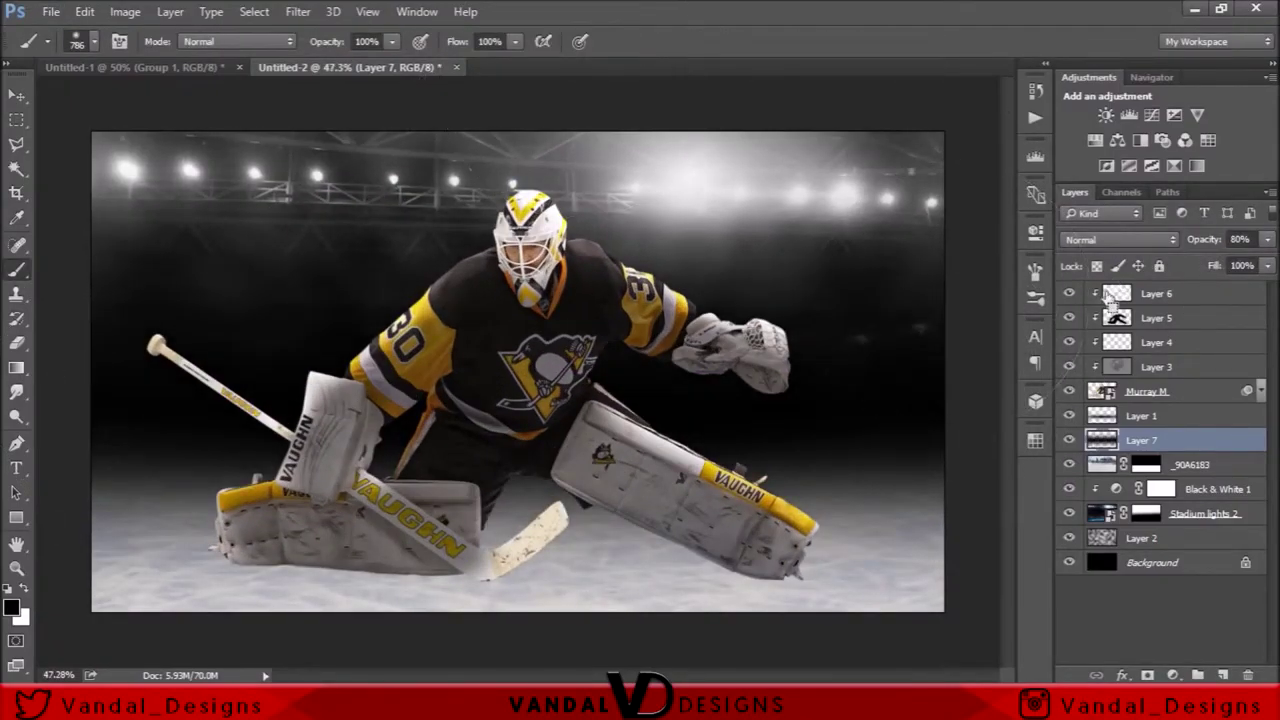
Revisit highlight Layer 6 and shading Layer 5, lowering brush opacity to 50% then 30%.
{"action": "left_click", "coordinate": [1170, 293]}
{"action": "scroll", "coordinate": [572, 429], "scroll_direction": "up", "scroll_amount": 3}
{"action": "scroll", "coordinate": [343, 449], "scroll_direction": "up", "scroll_amount": 2}
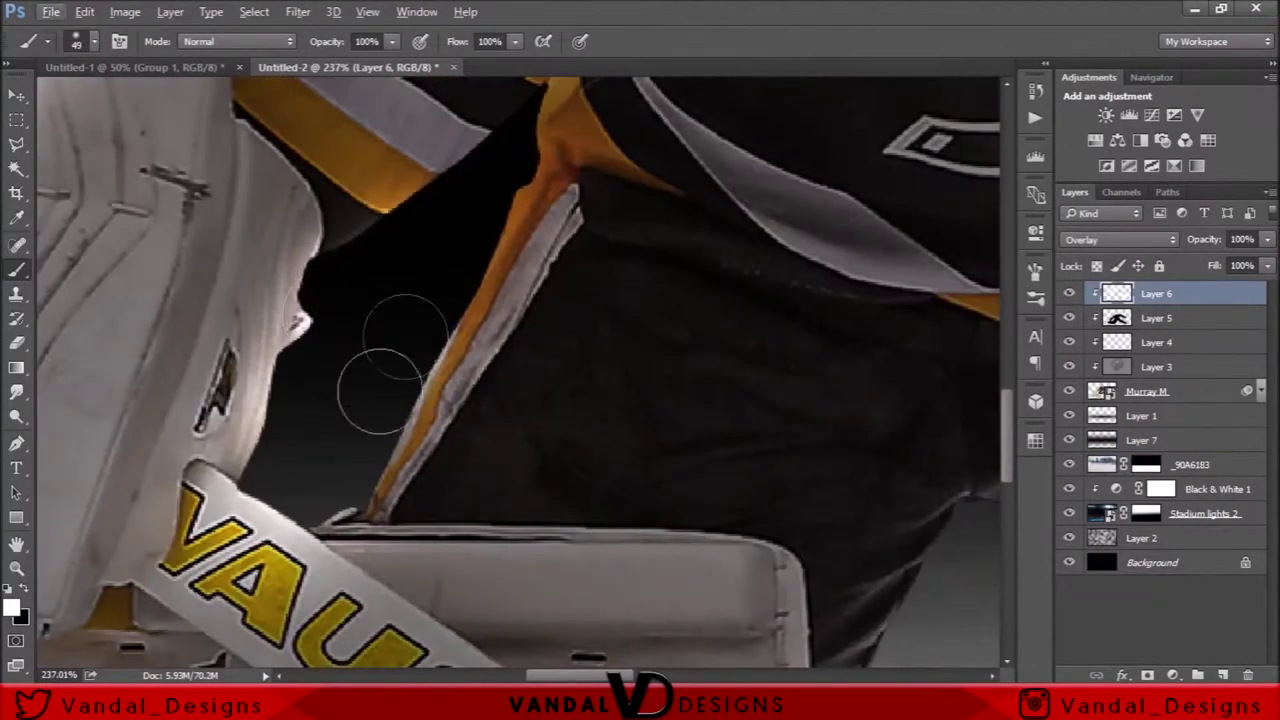
{"action": "scroll", "coordinate": [380, 380], "scroll_direction": "up", "scroll_amount": 2}
{"action": "key", "text": "ctrl+0"}
{"action": "left_click", "coordinate": [1150, 318]}
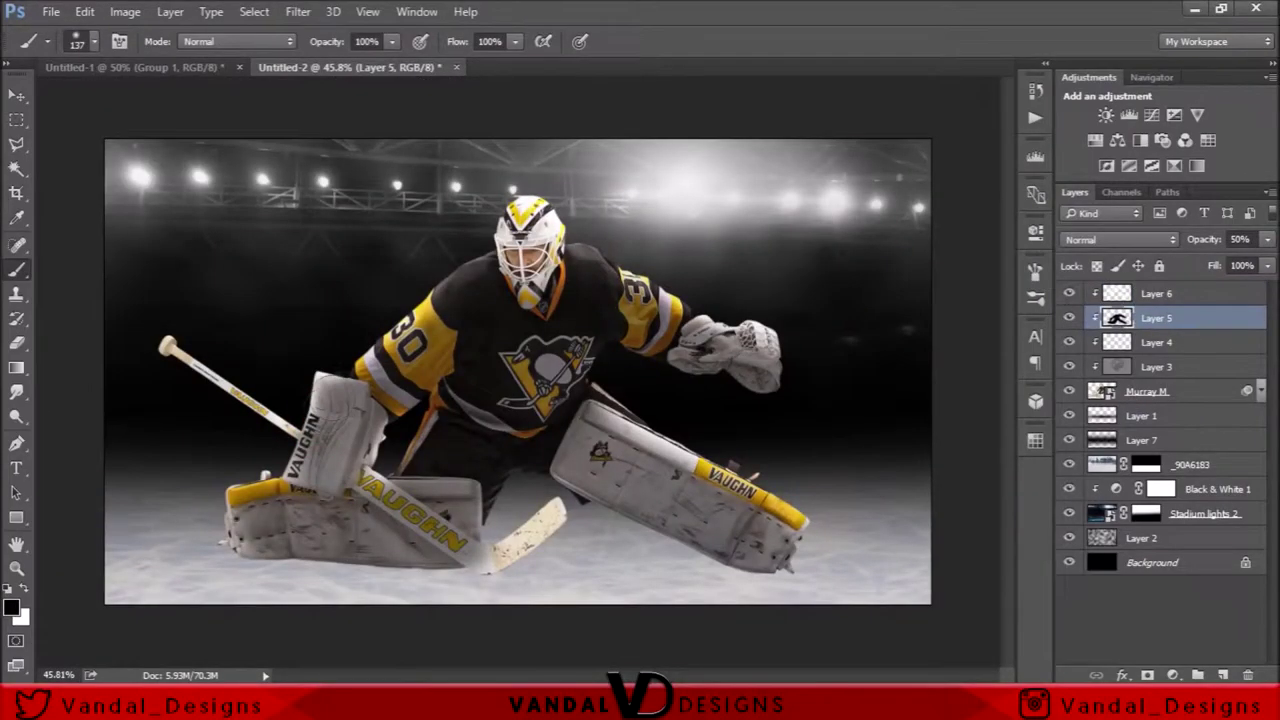
{"action": "scroll", "coordinate": [486, 386], "scroll_direction": "up", "scroll_amount": 5}
{"action": "scroll", "coordinate": [586, 371], "scroll_direction": "down", "scroll_amount": 3}
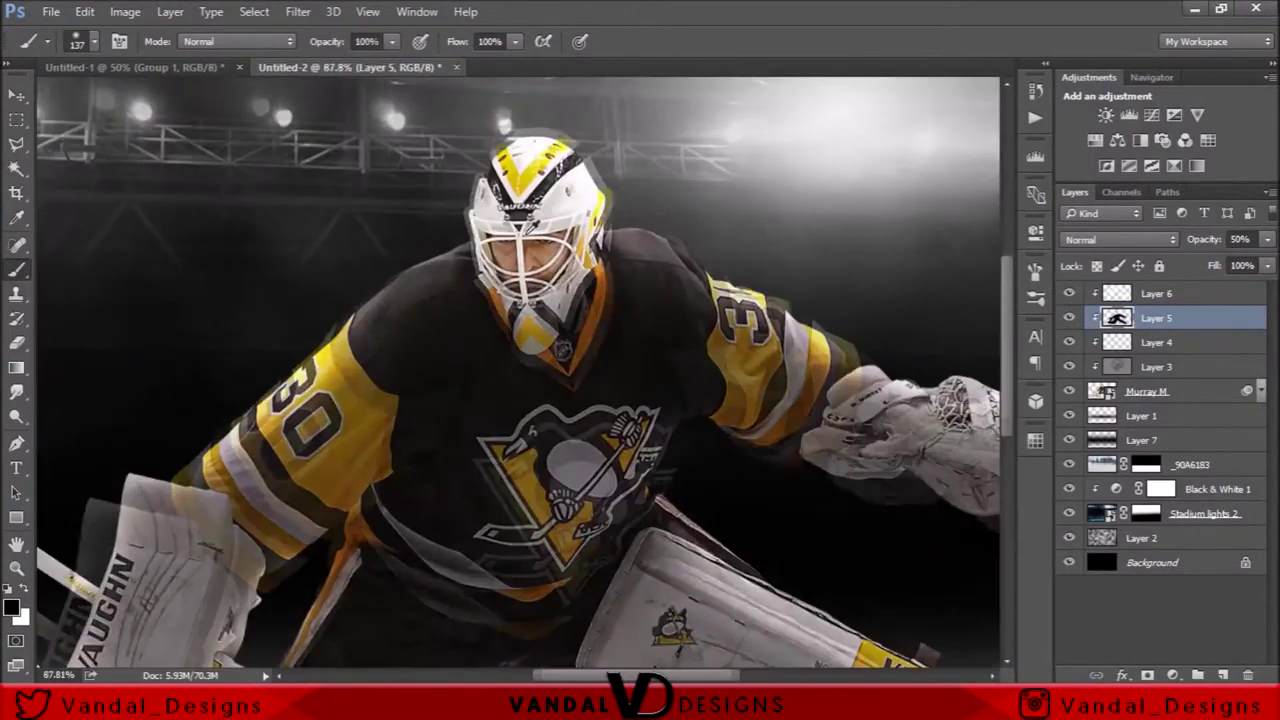
{"action": "scroll", "coordinate": [586, 371], "scroll_direction": "down", "scroll_amount": 2}
{"action": "key", "text": "5"}
{"action": "scroll", "coordinate": [530, 240], "scroll_direction": "up", "scroll_amount": 5}
{"action": "key", "text": "ctrl+0"}
{"action": "key", "text": "3"}
Add clipped Layer 8, paint a yellow glow over the goalie, and set it to Overlay at 50%.
{"action": "left_click", "coordinate": [1156, 293]}
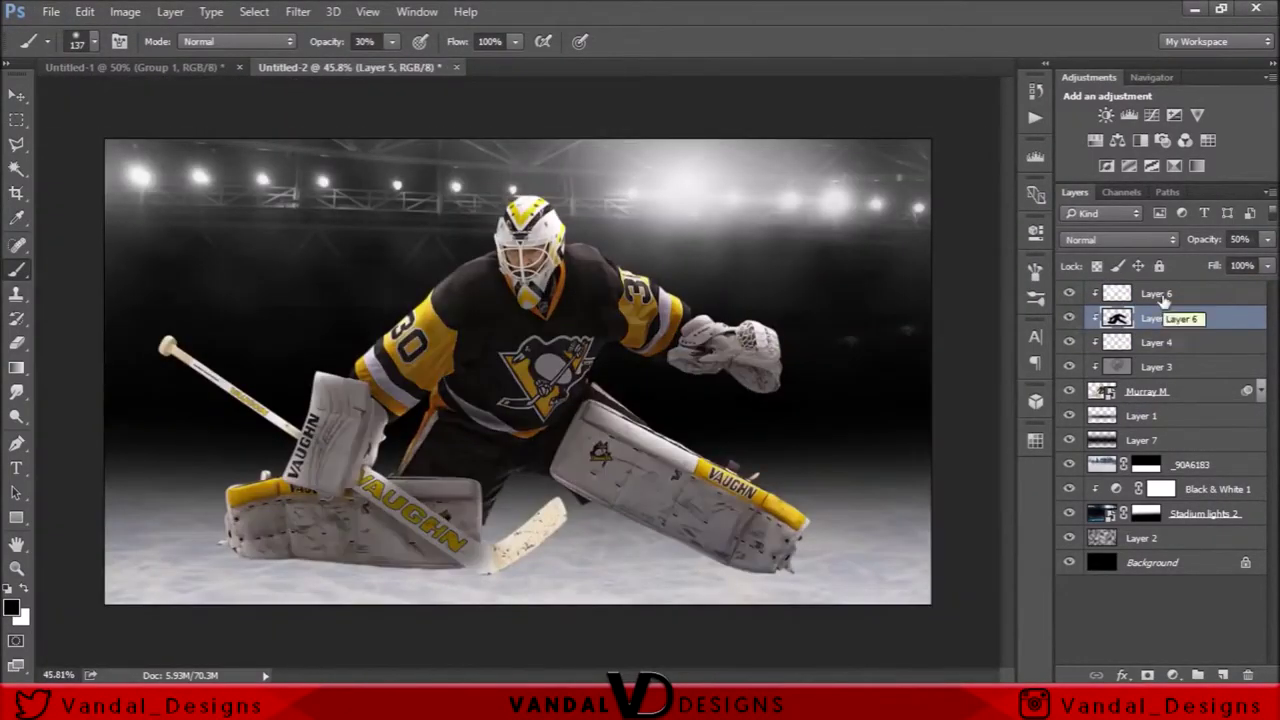
{"action": "left_click", "coordinate": [1222, 675]}
{"action": "left_click", "coordinate": [12, 605]}
{"action": "left_click", "coordinate": [1143, 171]}
{"action": "key", "text": "0"}
{"action": "scroll", "coordinate": [663, 205], "scroll_direction": "up", "scroll_amount": 2}
{"action": "left_click_drag", "start_coordinate": [620, 470], "coordinate": [540, 235]}
{"action": "left_click_drag", "start_coordinate": [852, 598], "coordinate": [643, 401]}
{"action": "left_click", "coordinate": [1120, 239]}
{"action": "left_click", "coordinate": [1133, 430]}
{"action": "key", "text": "ctrl+0"}
{"action": "left_click_drag", "start_coordinate": [1204, 239], "coordinate": [1154, 239]}
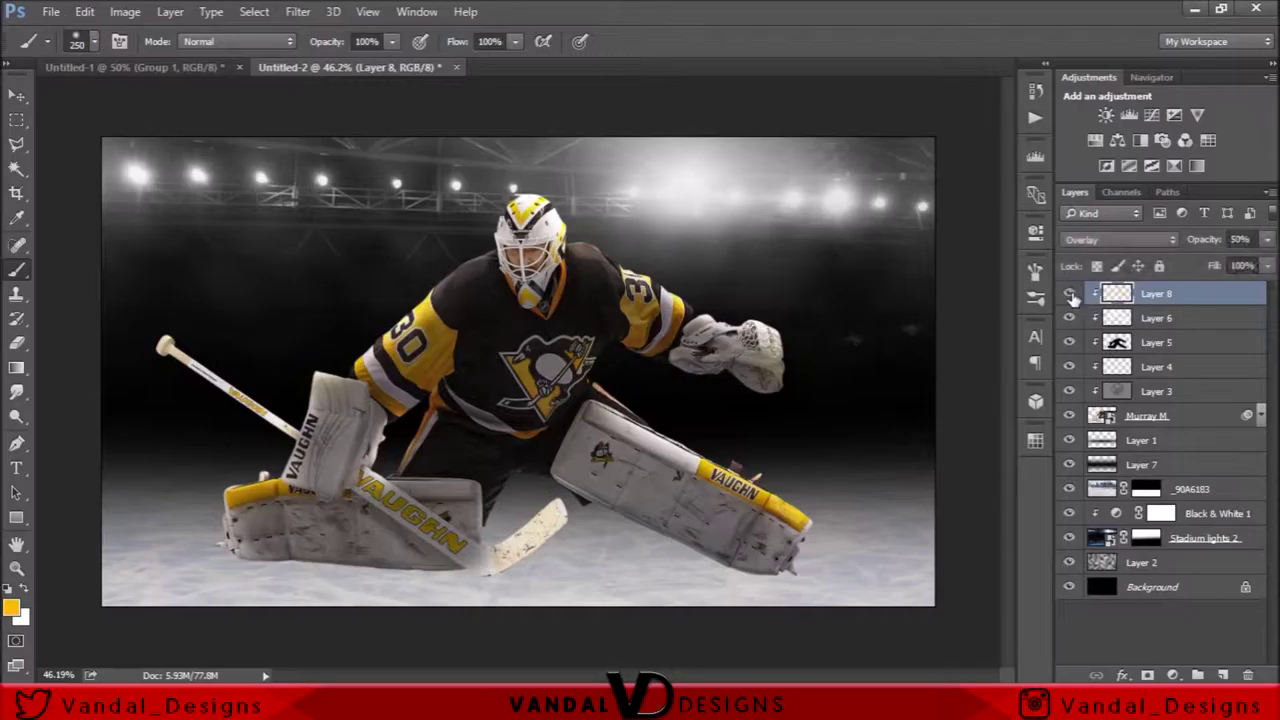
Create a flattened shadow under the left pad, then duplicate and reshape it under the right pad.
{"action": "left_click", "coordinate": [1224, 675], "text": "ctrl"}
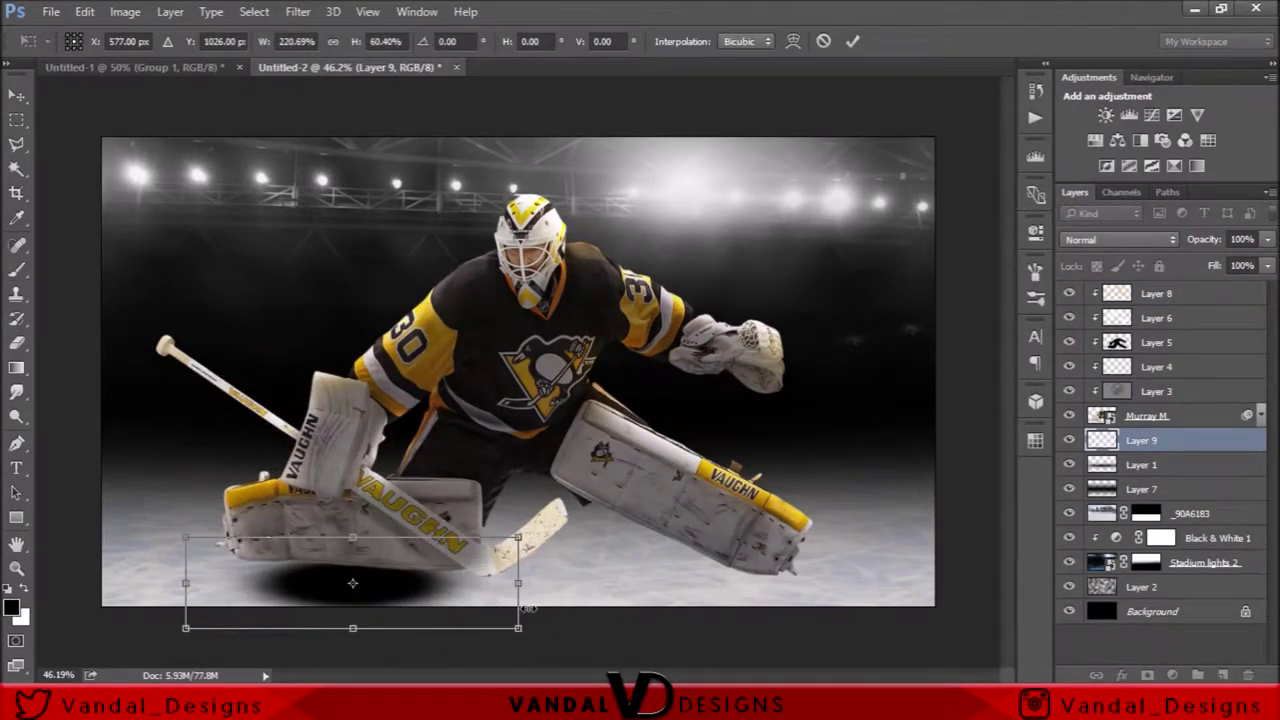
{"action": "left_click_drag", "start_coordinate": [529, 607], "coordinate": [648, 572]}
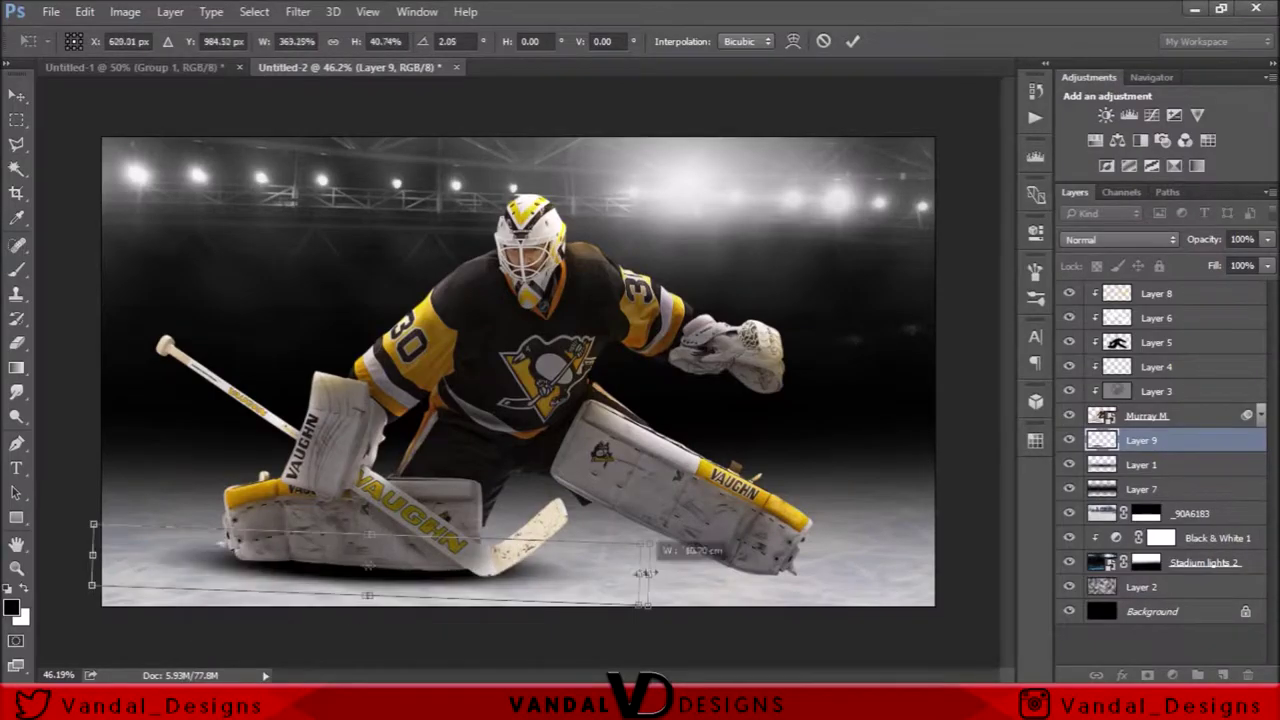
{"action": "key", "text": "Return"}
{"action": "key", "text": "ctrl+j"}
{"action": "key", "text": "ctrl+j"}
{"action": "key", "text": "ctrl+t"}
{"action": "mouse_move", "coordinate": [740, 530]}
{"action": "left_mouse_down"}
{"action": "mouse_move", "coordinate": [762, 567]}
{"action": "mouse_move", "coordinate": [740, 590]}
{"action": "left_mouse_up"}
{"action": "left_click_drag", "start_coordinate": [457, 575], "coordinate": [308, 575]}
{"action": "left_click_drag", "start_coordinate": [800, 580], "coordinate": [928, 580]}
{"action": "left_click_drag", "start_coordinate": [340, 545], "coordinate": [368, 522]}
{"action": "key", "text": "Return"}
Add another shadow layer, set all four shadow layers to 60% opacity, and refine Layer 12 at 40% brush.
{"action": "key", "text": "ctrl+shift+alt+n"}
{"action": "key", "text": "b"}
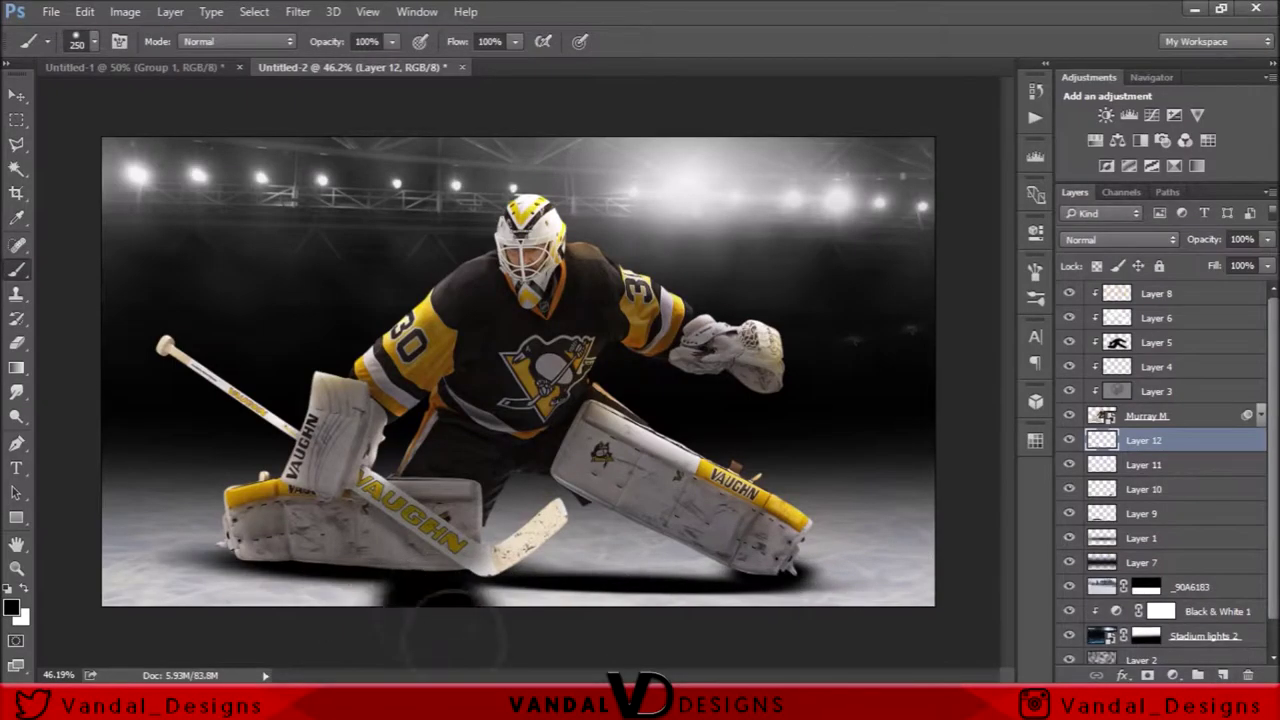
{"action": "left_click", "coordinate": [1100, 514], "text": "shift"}
{"action": "key", "text": "6"}
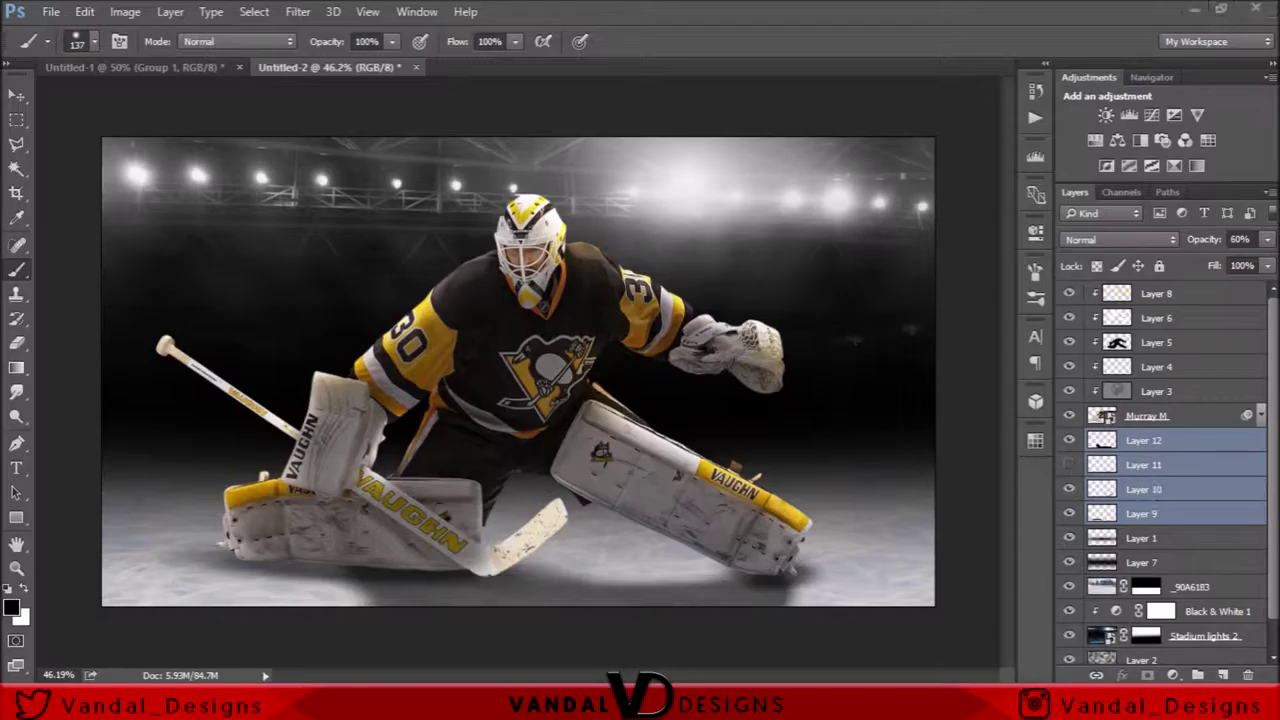
{"action": "left_click", "coordinate": [1150, 440]}
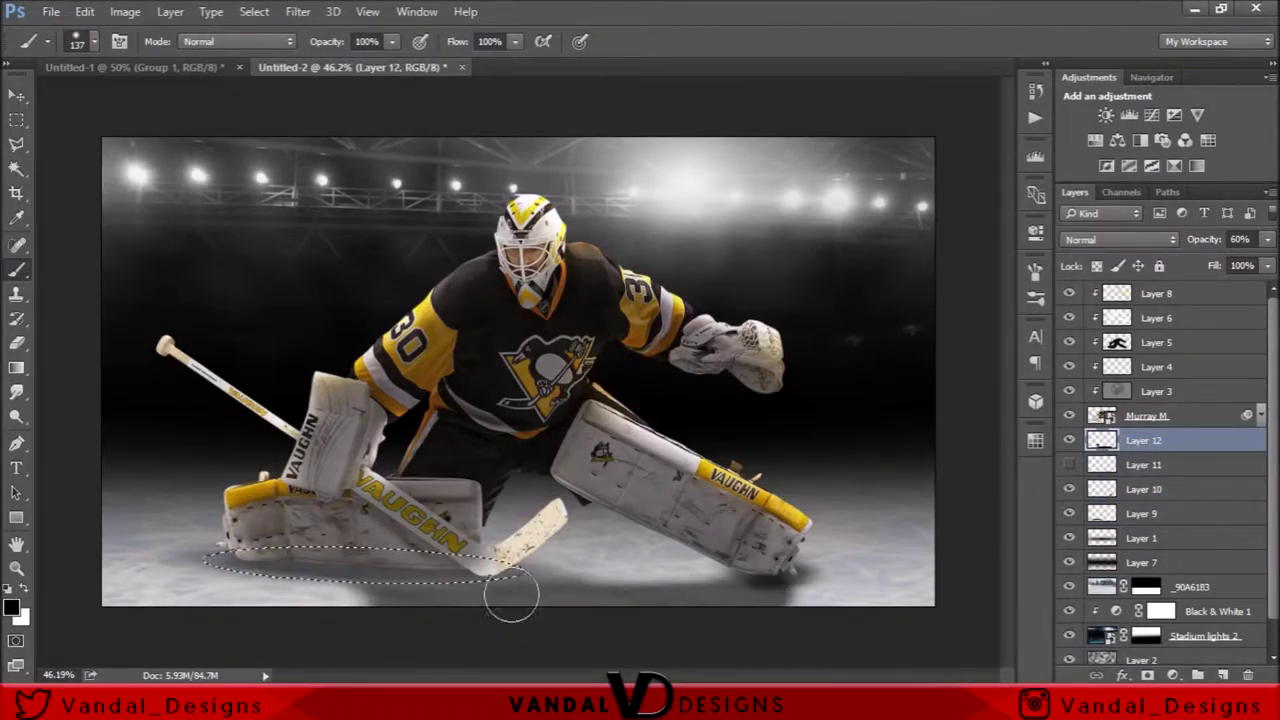
{"action": "scroll", "coordinate": [597, 545], "scroll_direction": "up", "scroll_amount": 3}
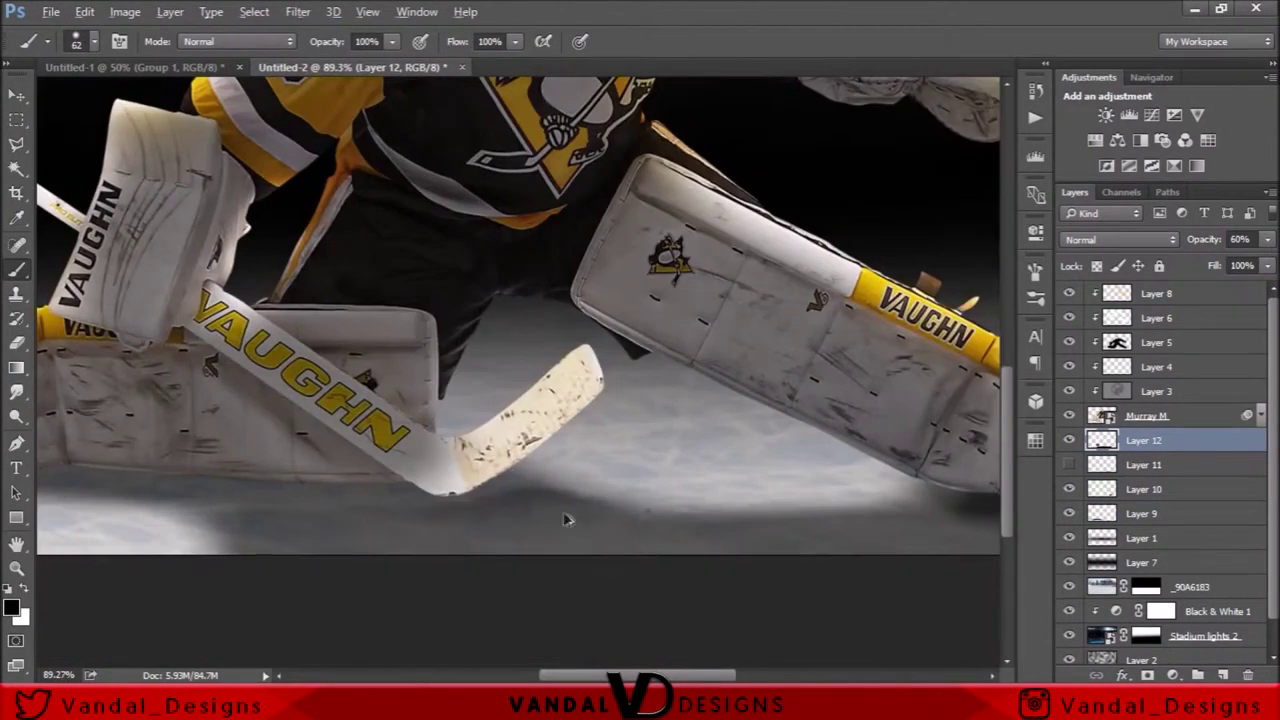
{"action": "scroll", "coordinate": [635, 443], "scroll_direction": "down", "scroll_amount": 3}
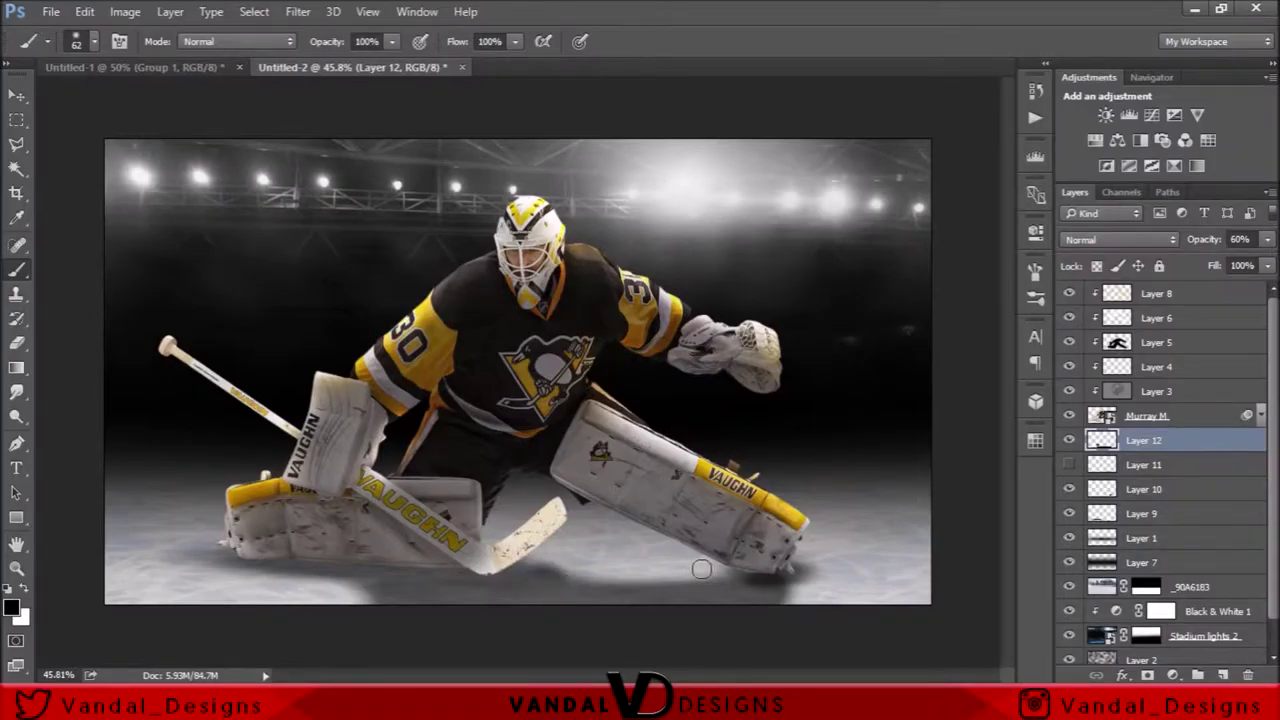
{"action": "scroll", "coordinate": [701, 569], "scroll_direction": "up", "scroll_amount": 3}
{"action": "scroll", "coordinate": [686, 491], "scroll_direction": "down", "scroll_amount": 3}
{"action": "scroll", "coordinate": [560, 590], "scroll_direction": "up", "scroll_amount": 3}
{"action": "key", "text": "4"}
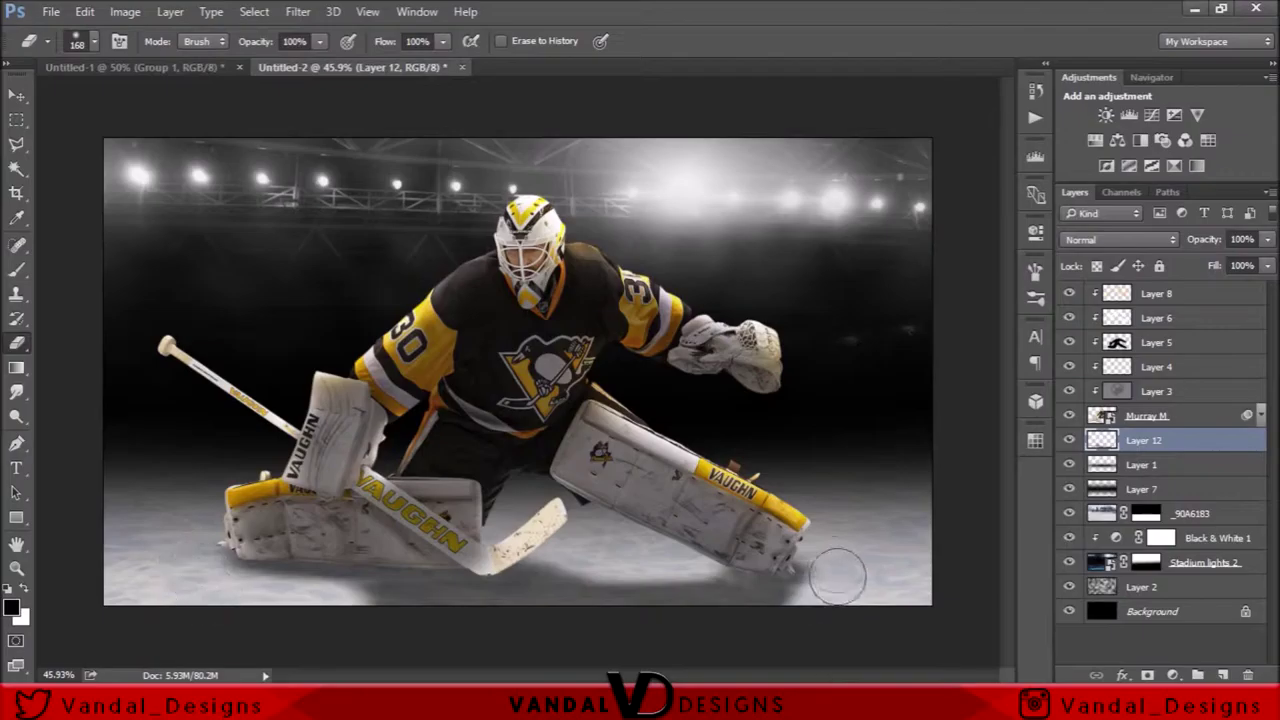
{"action": "left_click", "coordinate": [1069, 415]}
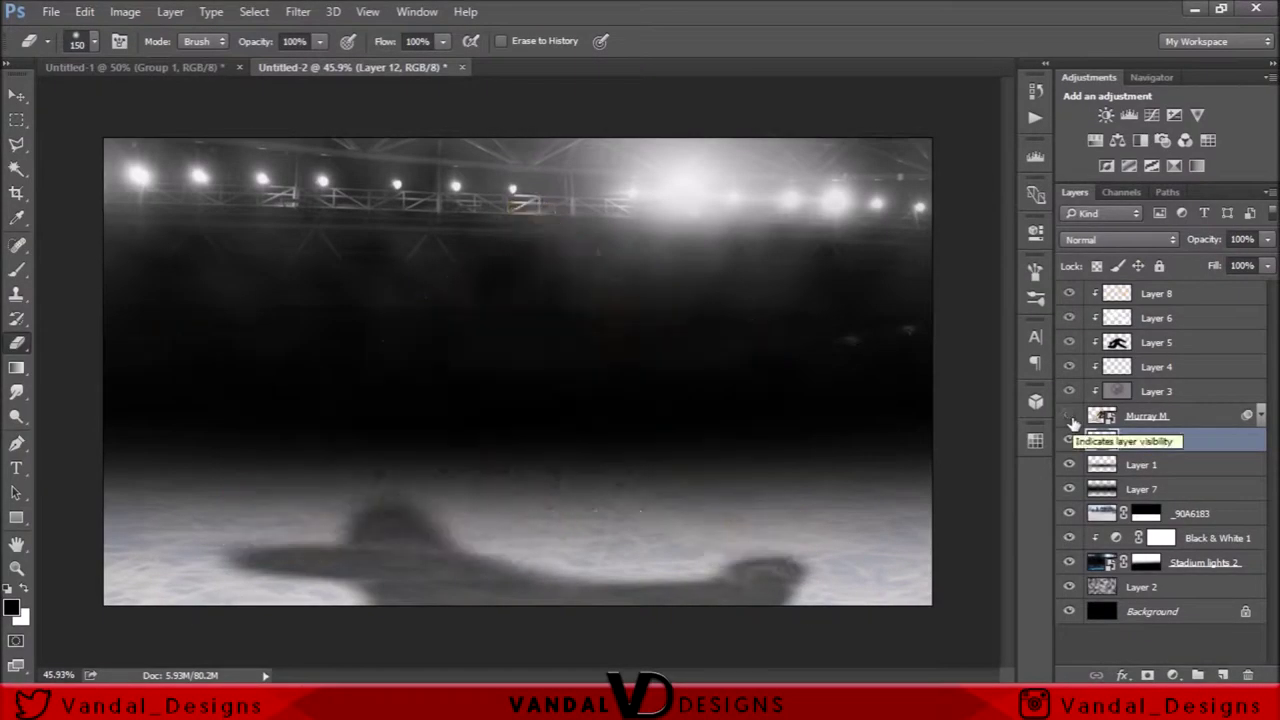
Show the goalie again, compare the ice by toggling Layer 1, and select the _90A6183 layer.
{"action": "left_click", "coordinate": [1180, 415]}
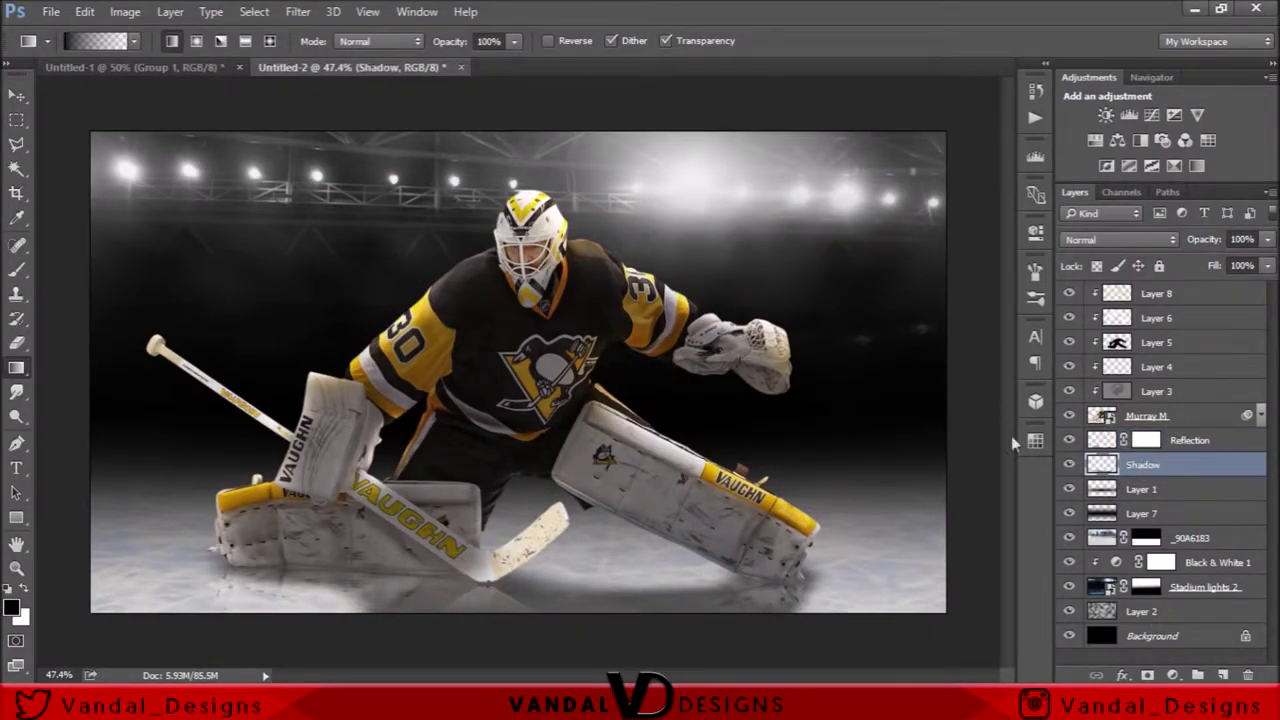
{"action": "key", "text": "alt+bracketleft"}
{"action": "key", "text": "b"}
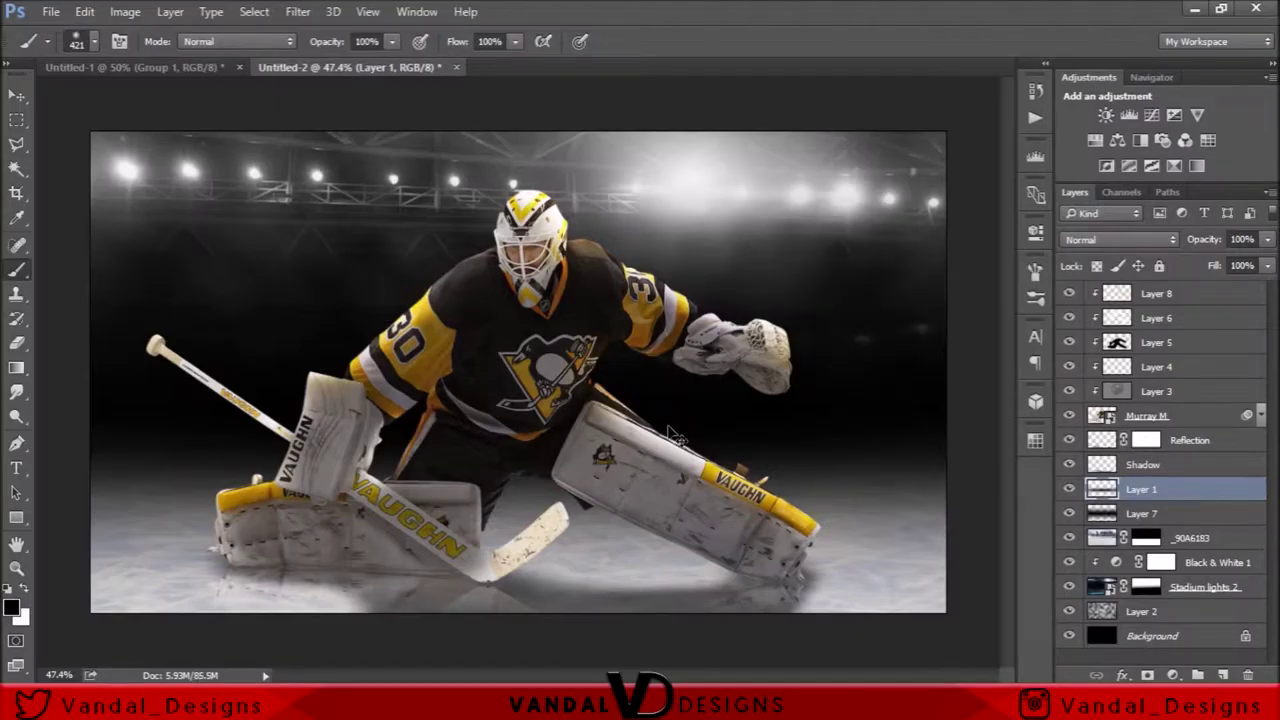
{"action": "key", "text": "v"}
{"action": "left_click", "coordinate": [1069, 489]}
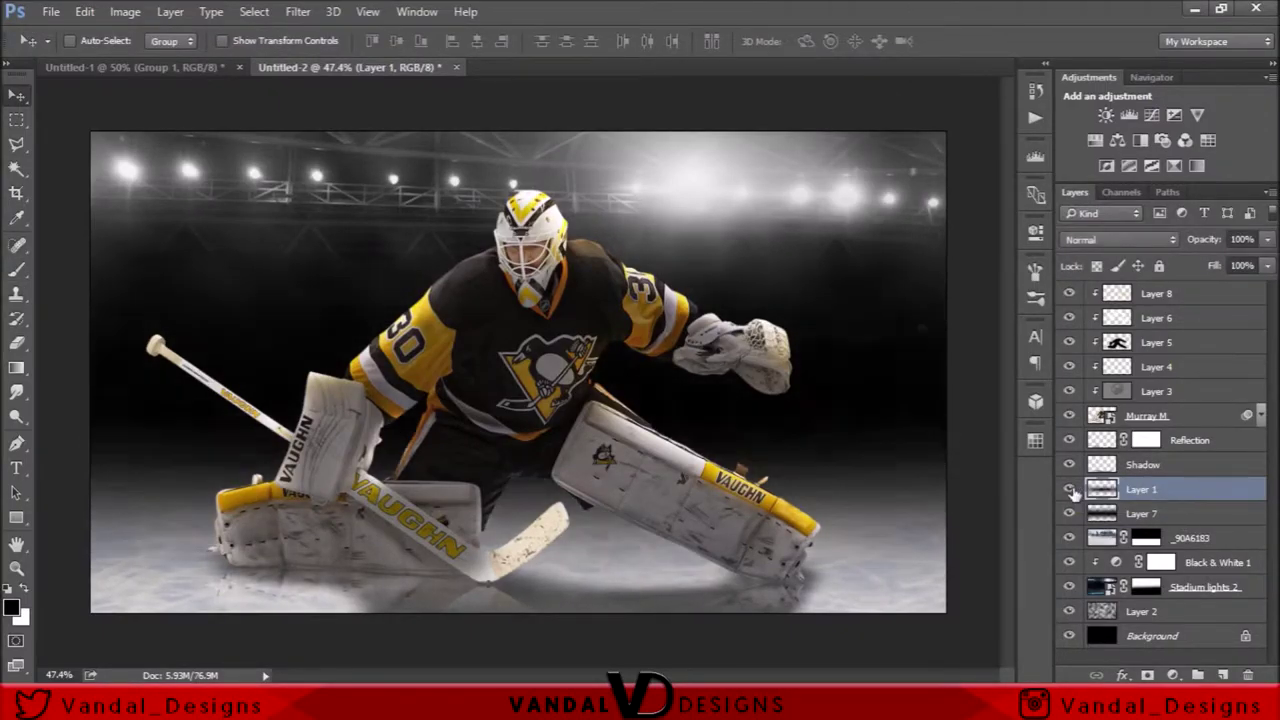
{"action": "left_click", "coordinate": [1150, 538]}
{"action": "left_click", "coordinate": [1240, 240]}
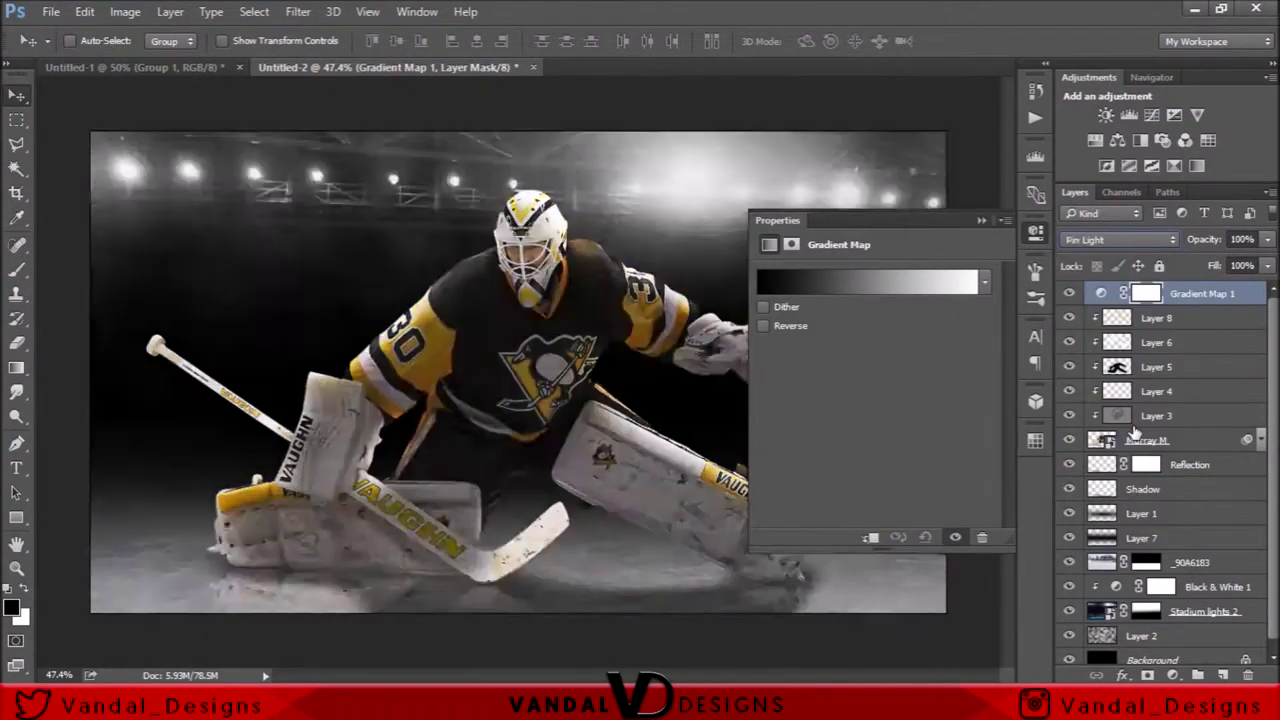
Set the Gradient Map to Soft Light and the lookup to HorrorBlue at 25, then hide the Filters group.
{"action": "key", "text": "Up"}
{"action": "key", "text": "Up"}
{"action": "key", "text": "Up"}
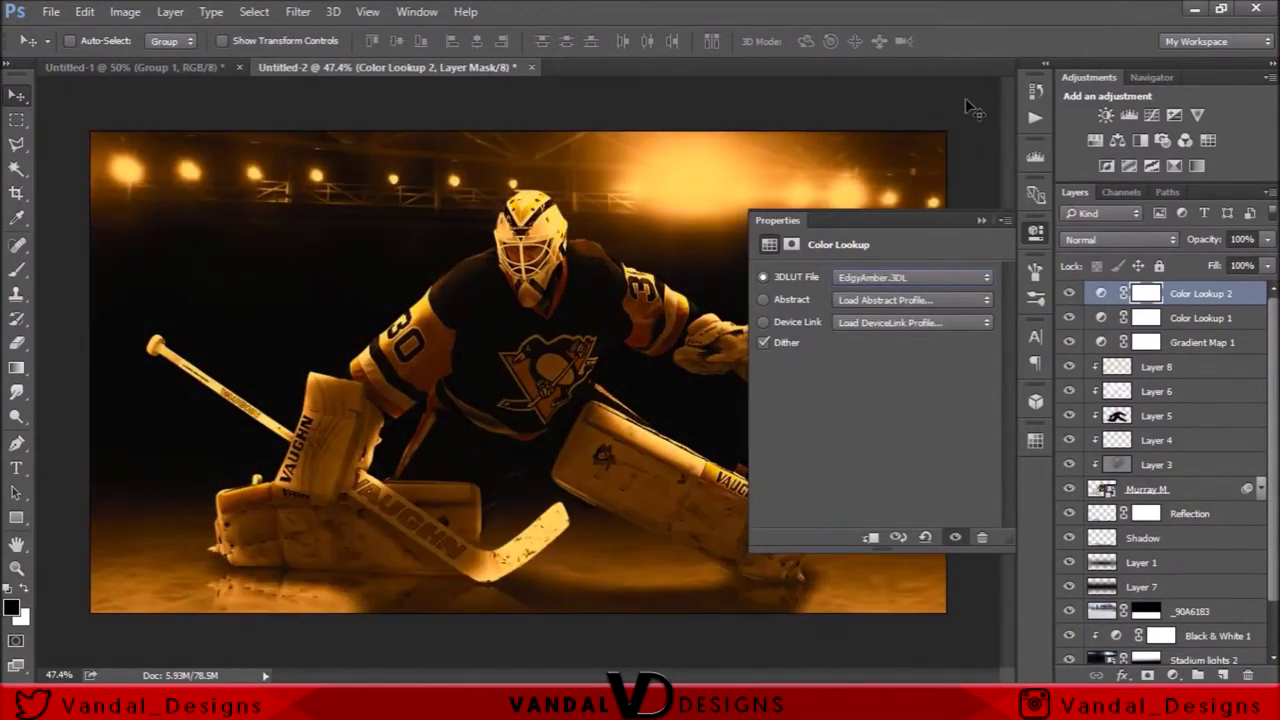
{"action": "key", "text": "Down"}
{"action": "key", "text": "Down"}
{"action": "key", "text": "Down"}
{"action": "key", "text": "Down"}
{"action": "key", "text": "Down"}
{"action": "key", "text": "Down"}
{"action": "key", "text": "Down"}
{"action": "key", "text": "Down"}
{"action": "key", "text": "Down"}
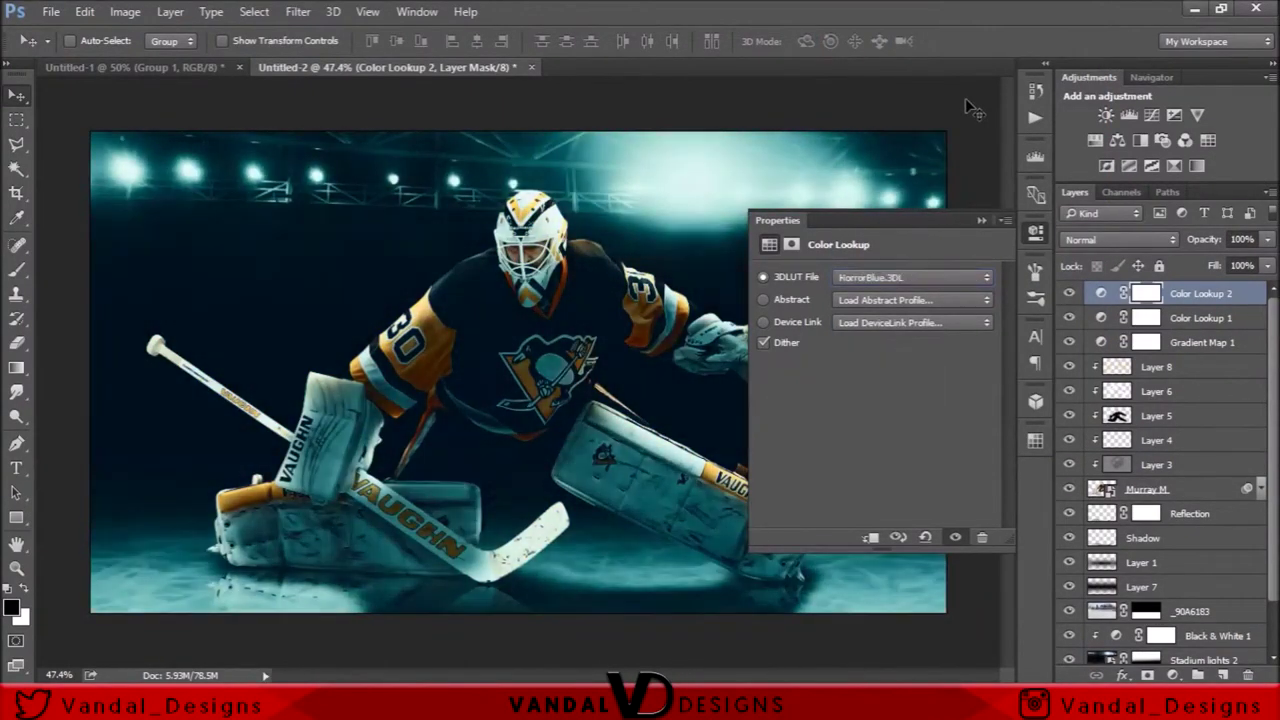
{"action": "type", "text": "25"}
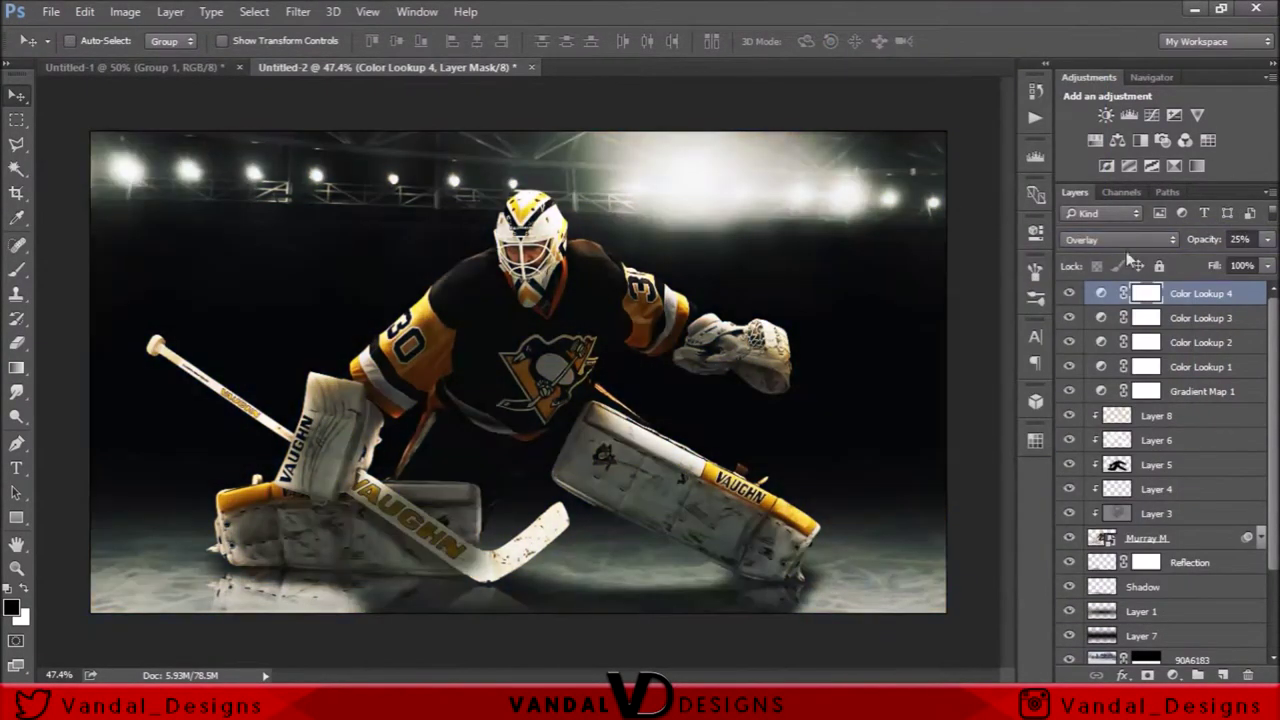
{"action": "left_click", "coordinate": [1069, 292]}
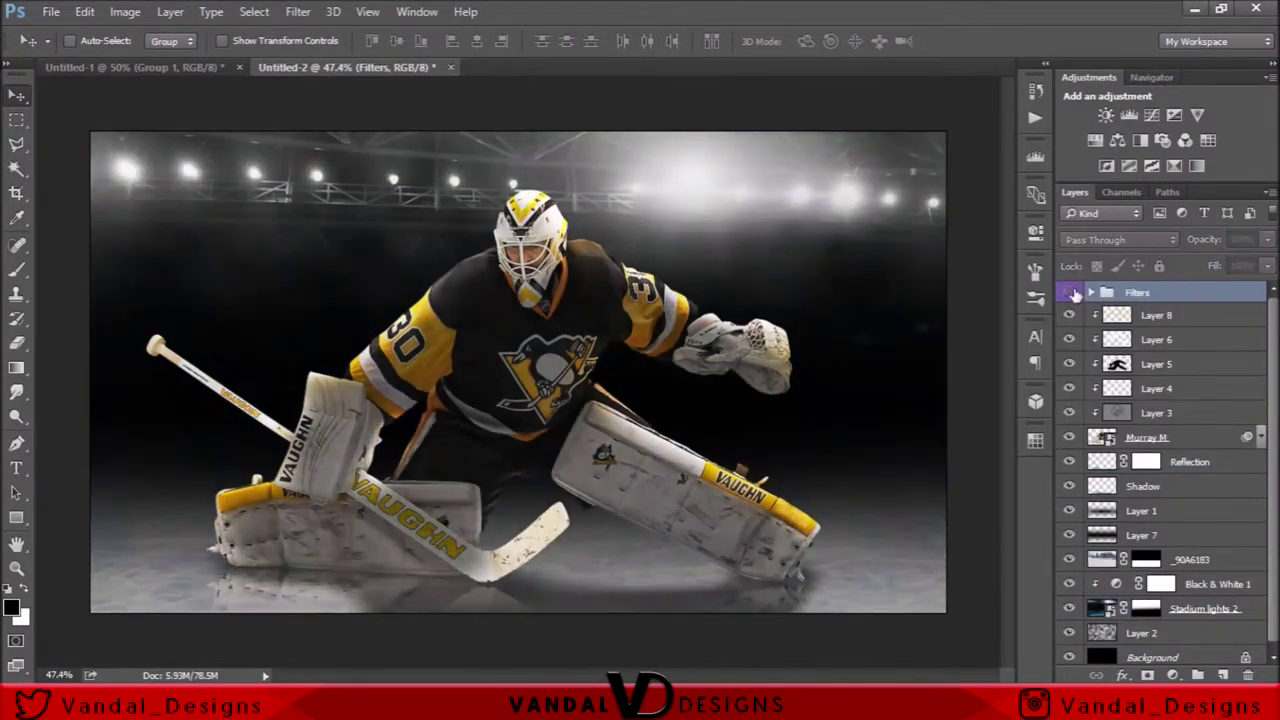
{"action": "left_click", "coordinate": [1150, 315]}
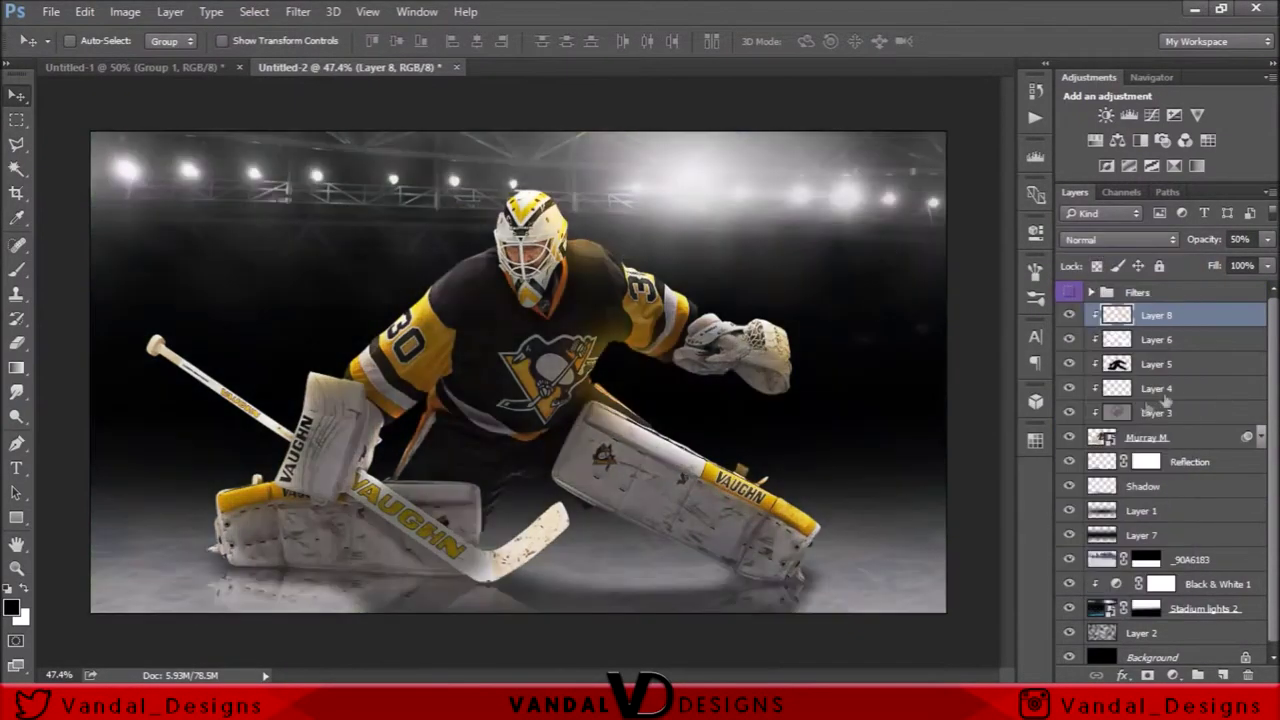
Pick a yellow-orange swatch and paint a glow over the upper arm sleeve on Layer 8.
{"action": "key", "text": "b"}
{"action": "left_click", "coordinate": [1035, 440]}
{"action": "left_click", "coordinate": [850, 450]}
{"action": "scroll", "coordinate": [432, 340], "scroll_direction": "up", "scroll_amount": 5}
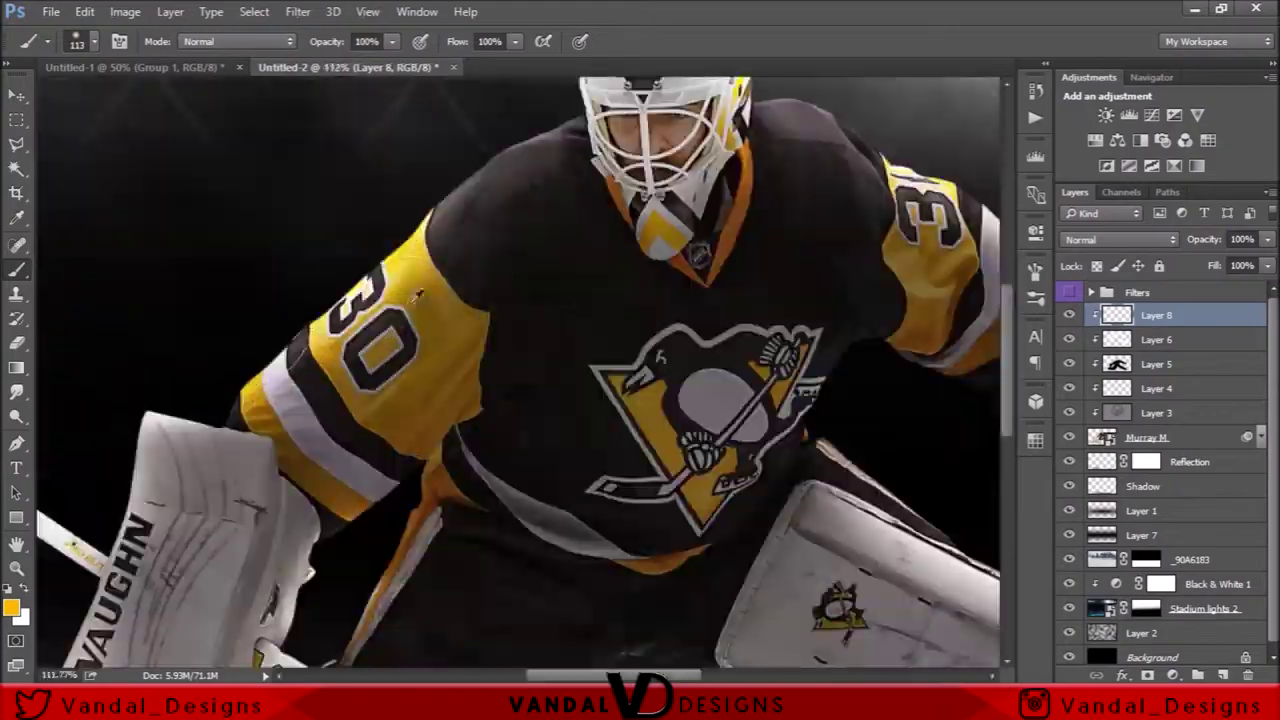
{"action": "left_click_drag", "start_coordinate": [450, 240], "coordinate": [430, 410]}
{"action": "key", "text": "bracketleft"}
{"action": "key", "text": "bracketleft"}
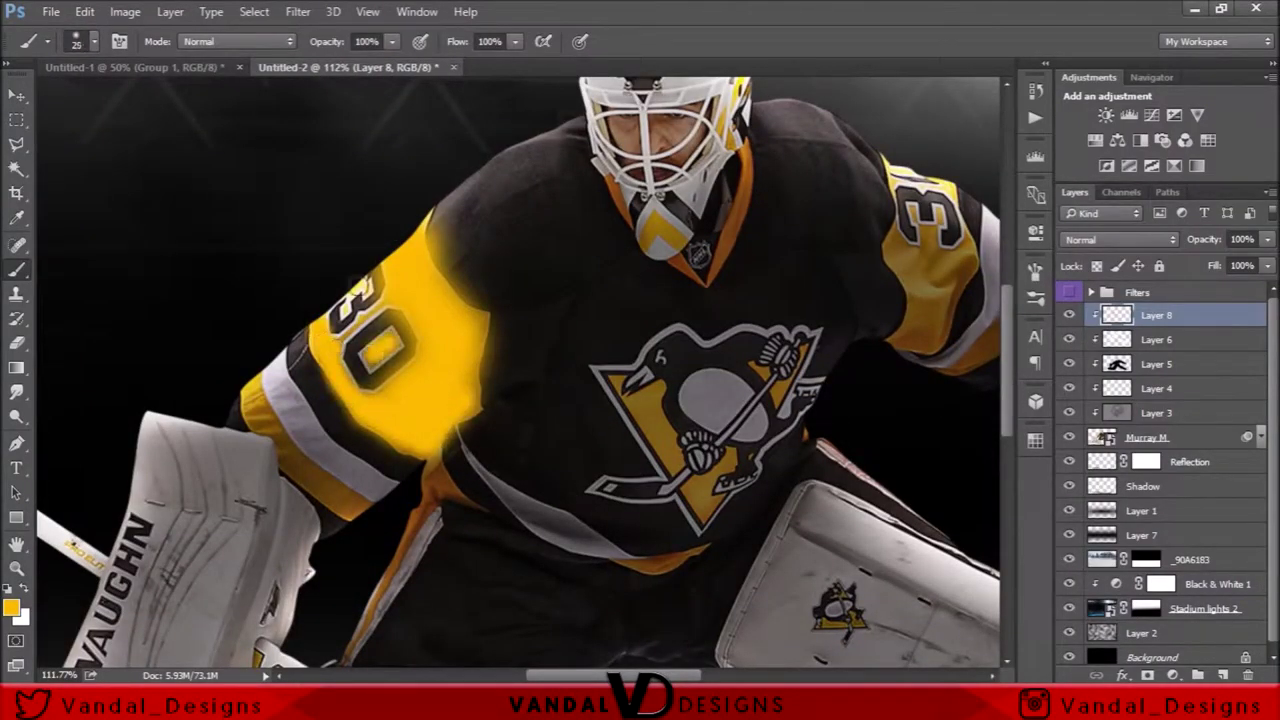
Brighten the sleeve stripe and leg pad top with a smaller brush, then blend Layer 8 as Soft Light.
{"action": "scroll", "coordinate": [372, 355], "scroll_direction": "up", "scroll_amount": 2}
{"action": "scroll", "coordinate": [420, 300], "scroll_direction": "up", "scroll_amount": 2}
{"action": "key", "text": "bracketleft"}
{"action": "left_click_drag", "start_coordinate": [465, 263], "coordinate": [640, 450]}
{"action": "scroll", "coordinate": [640, 450], "scroll_direction": "down", "scroll_amount": 5}
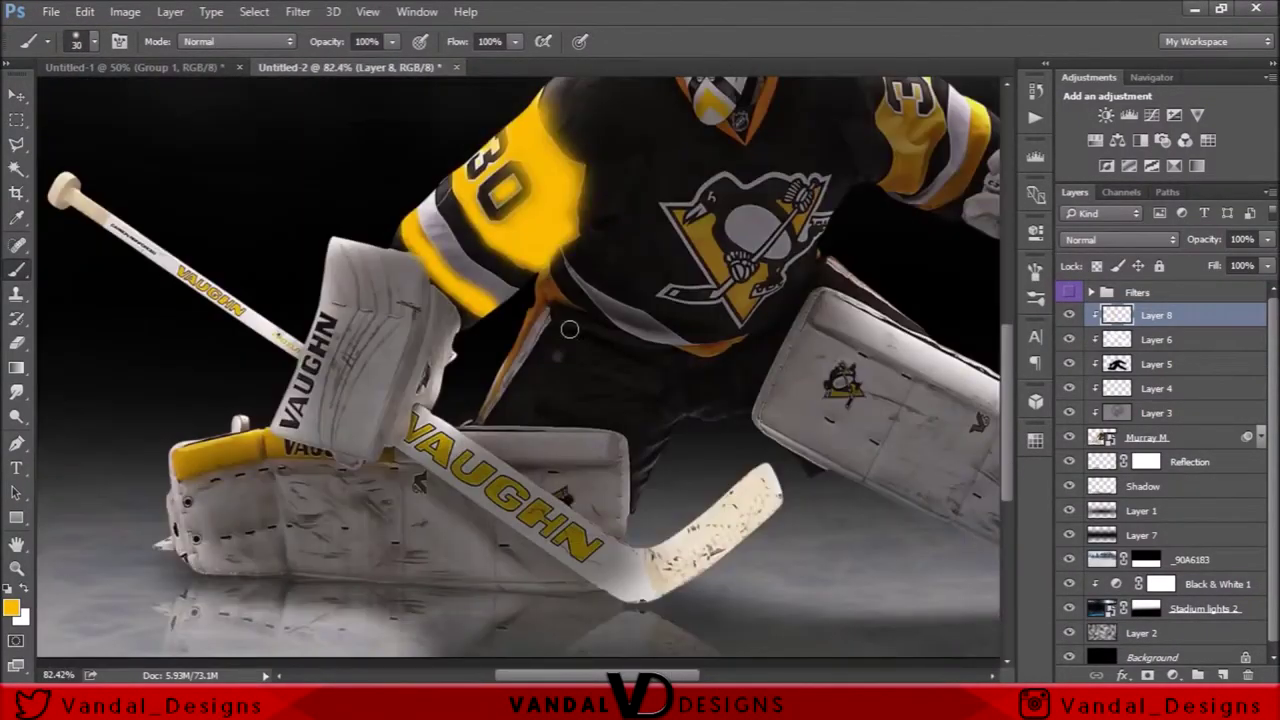
{"action": "scroll", "coordinate": [547, 300], "scroll_direction": "up", "scroll_amount": 4}
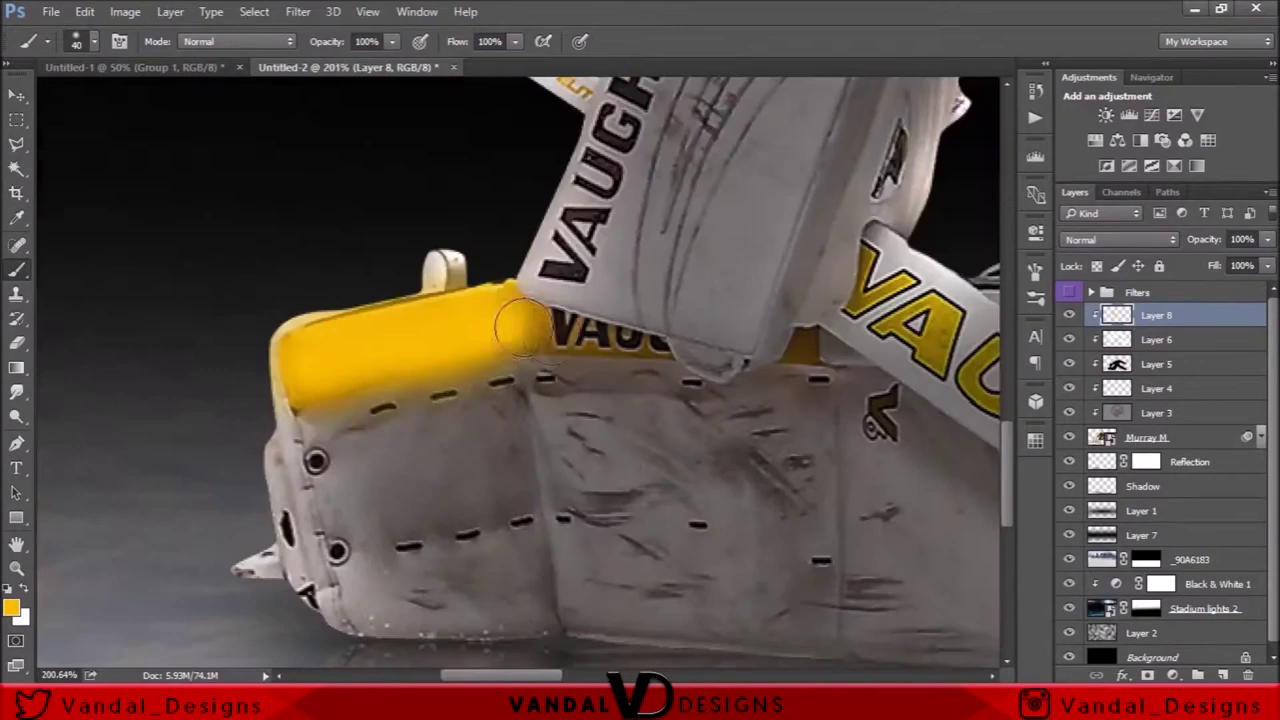
{"action": "left_click_drag", "start_coordinate": [520, 320], "coordinate": [697, 305]}
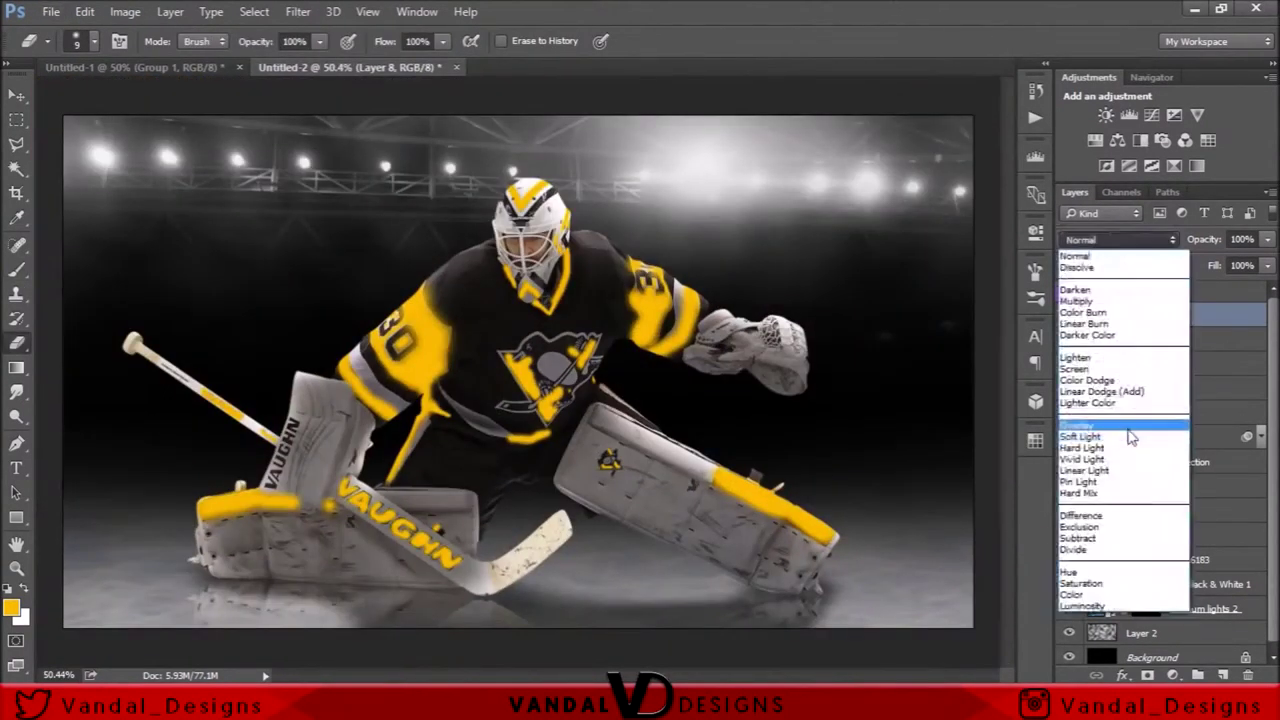
{"action": "left_click", "coordinate": [1128, 436]}
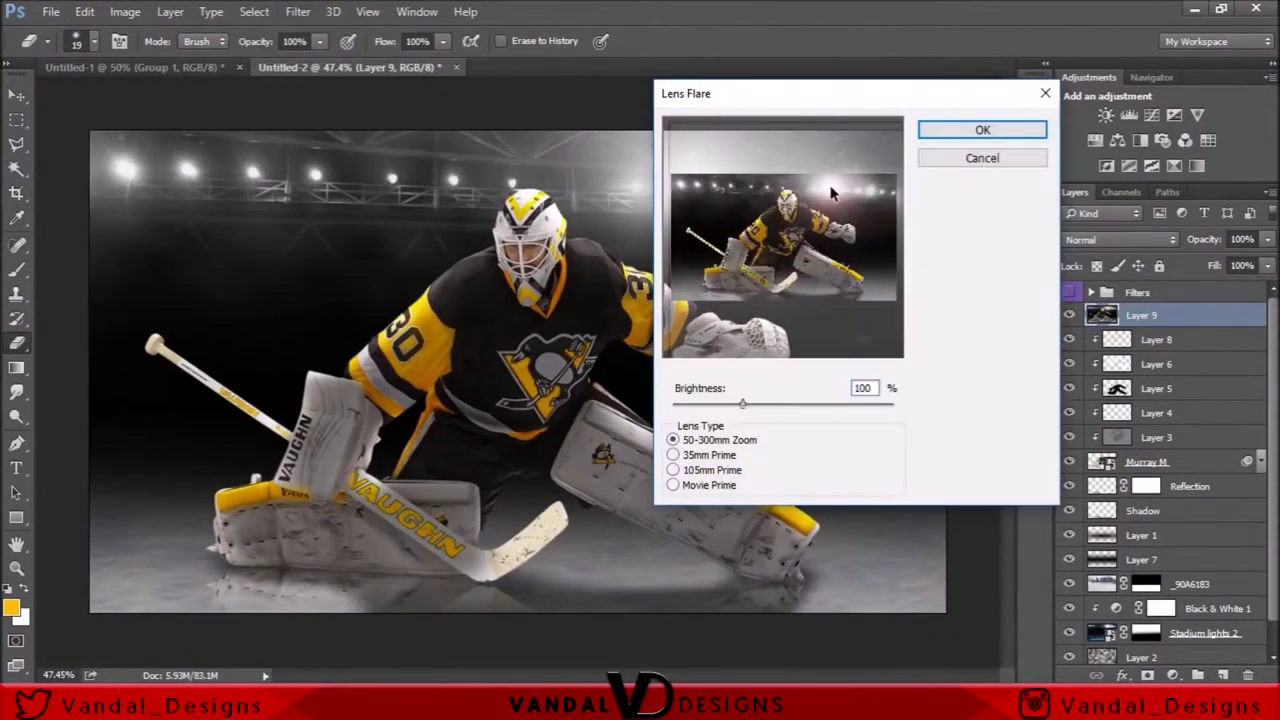
Place a lens flare in the upper right on Layer 9 and soften it with Gaussian Blur.
{"action": "left_click_drag", "start_coordinate": [830, 192], "coordinate": [855, 222]}
{"action": "key", "text": "Return"}
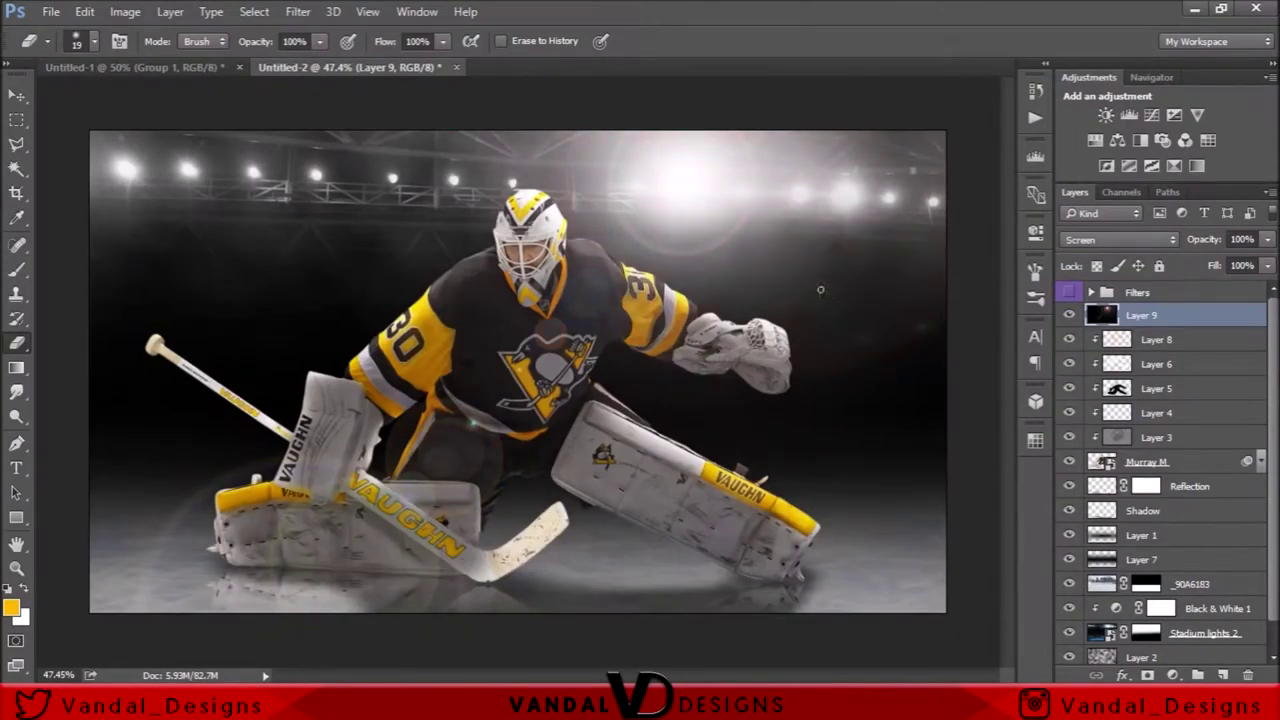
{"action": "left_click", "coordinate": [298, 11]}
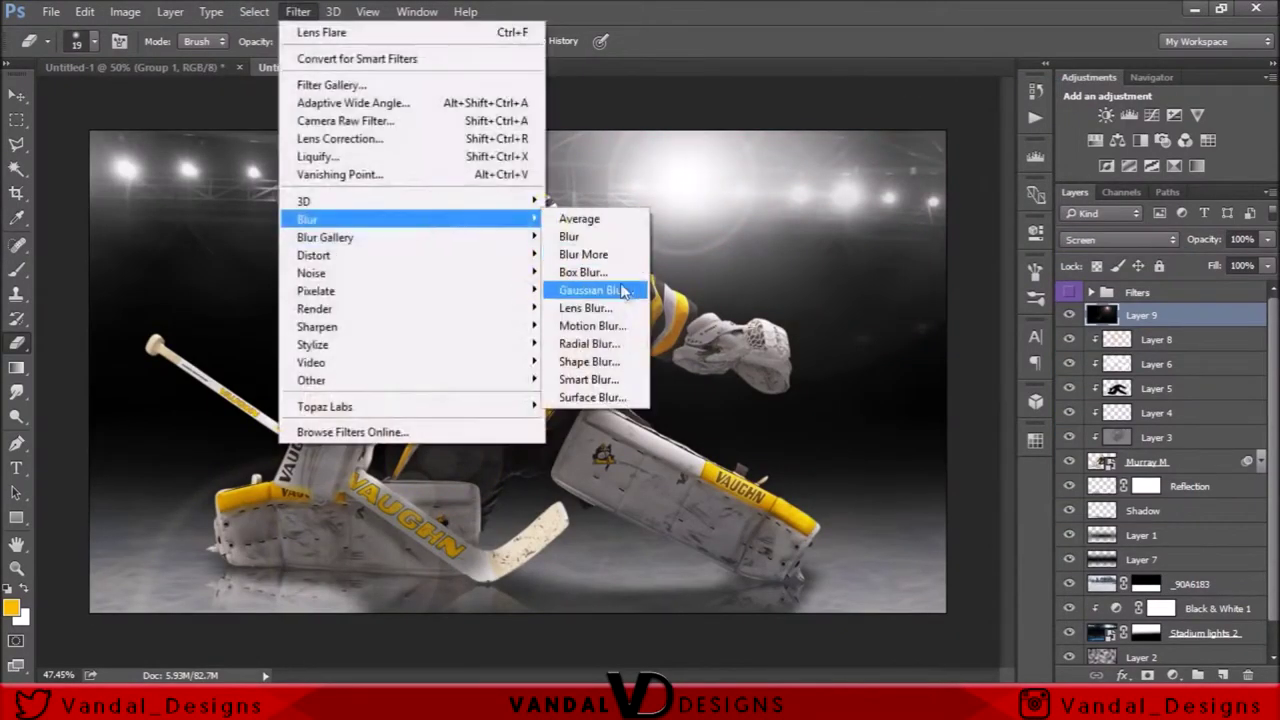
{"action": "left_click", "coordinate": [588, 288]}
{"action": "left_click", "coordinate": [1174, 136]}
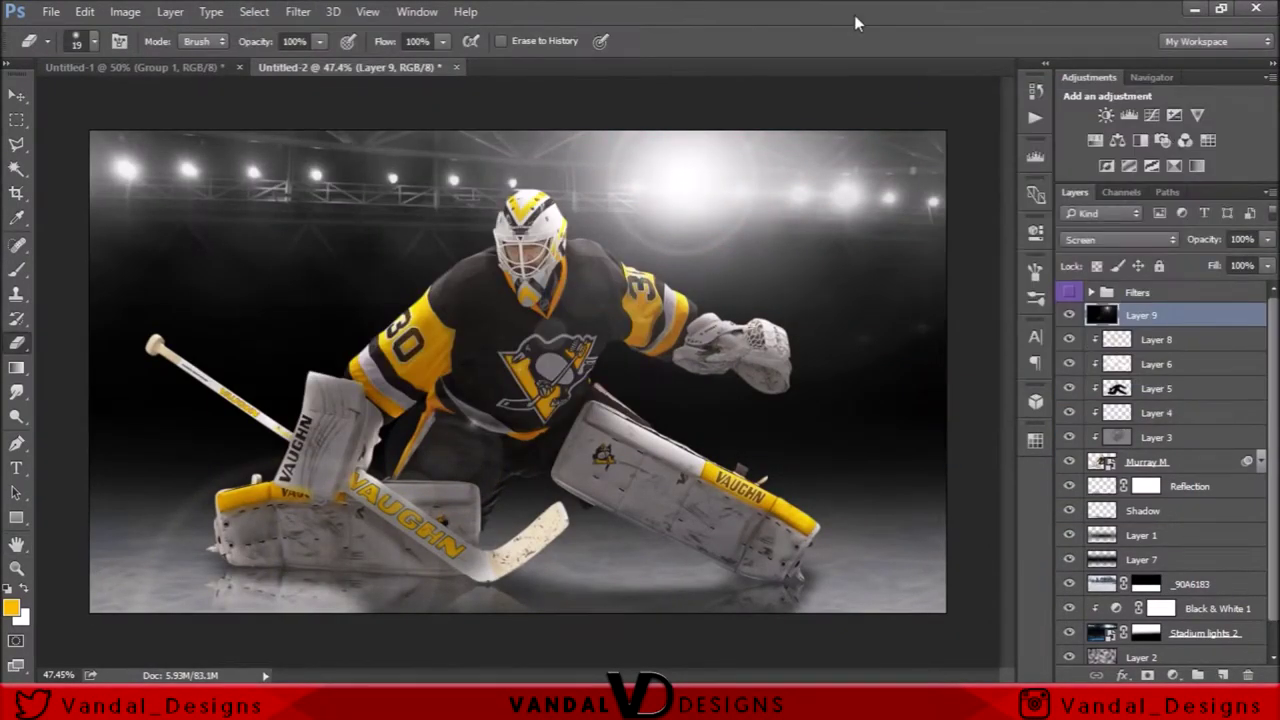
Duplicate Layer 3, check the flare layer and Filters group contents, and turn the colour grade back on.
{"action": "left_click", "coordinate": [1156, 437]}
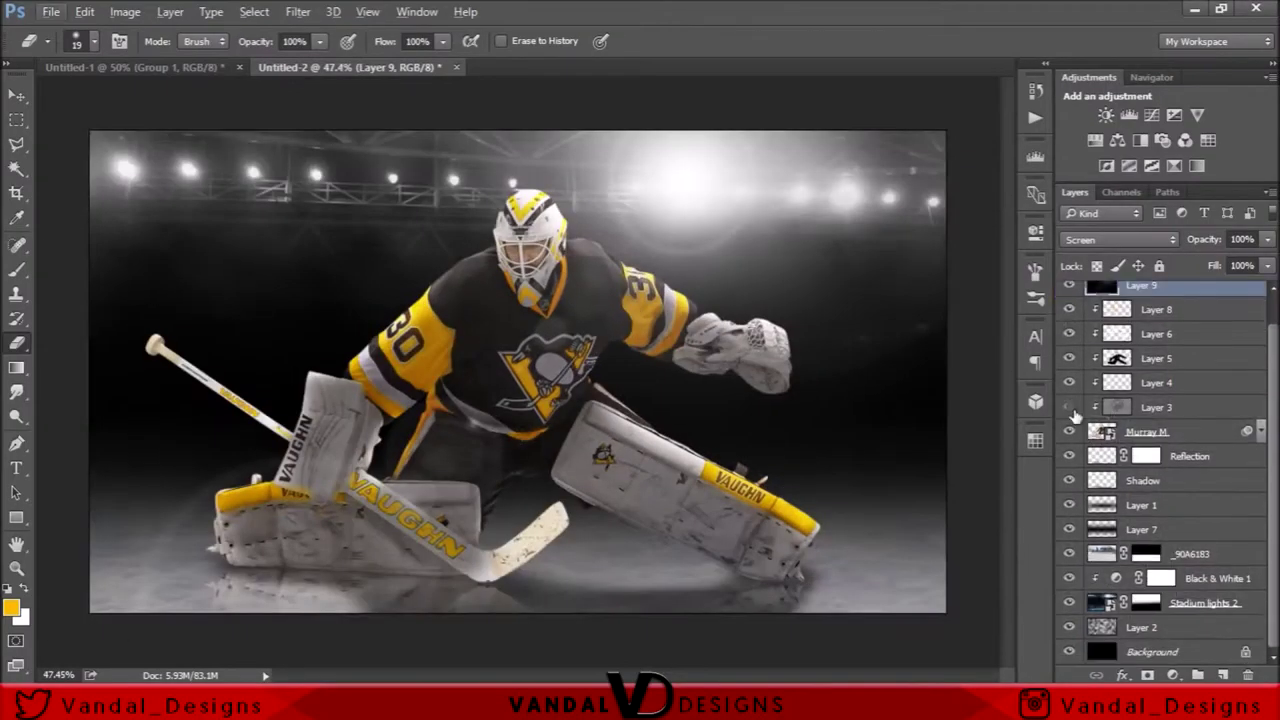
{"action": "key", "text": "ctrl+j"}
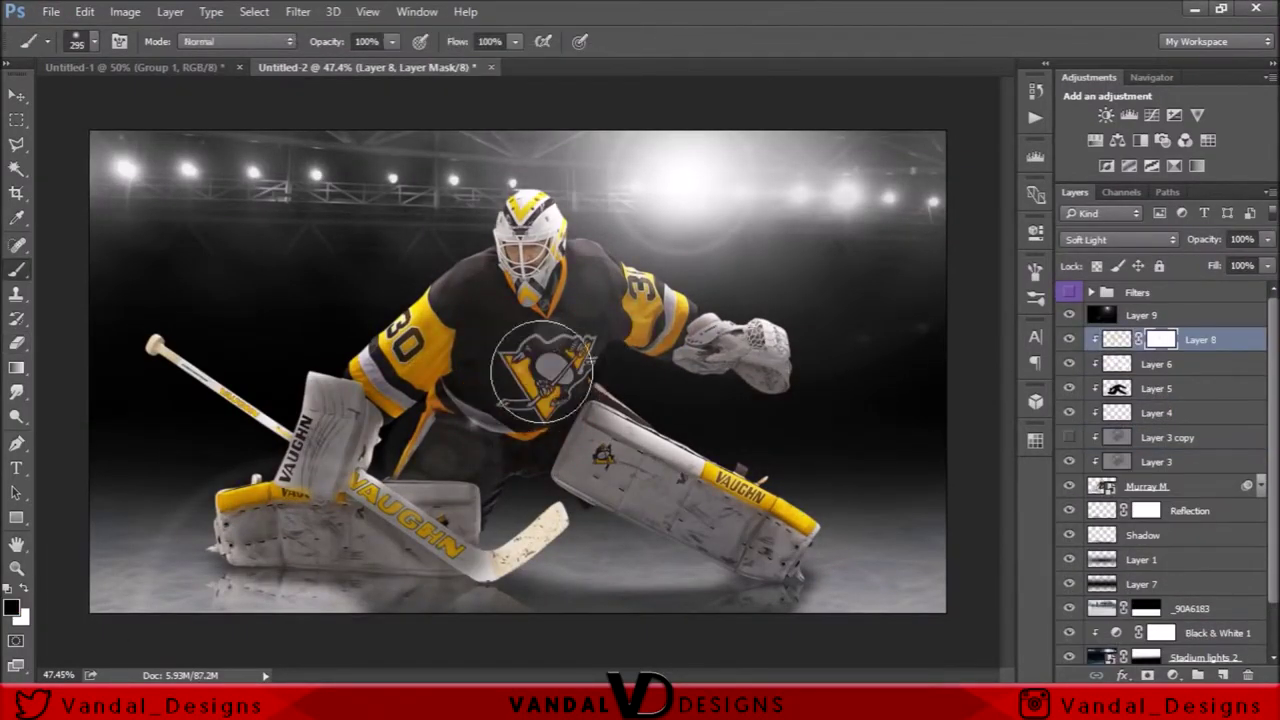
{"action": "left_click", "coordinate": [1141, 315]}
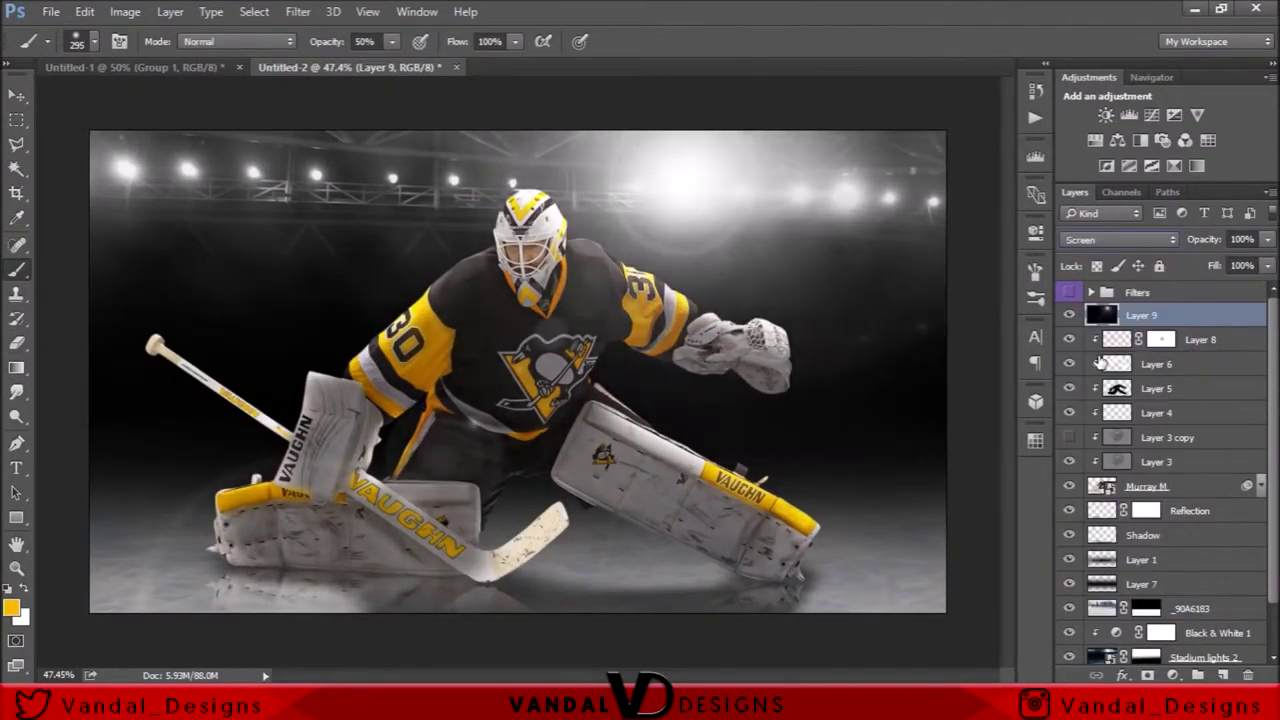
{"action": "left_click", "coordinate": [1069, 314]}
{"action": "left_click", "coordinate": [1091, 292]}
{"action": "left_click", "coordinate": [1069, 315]}
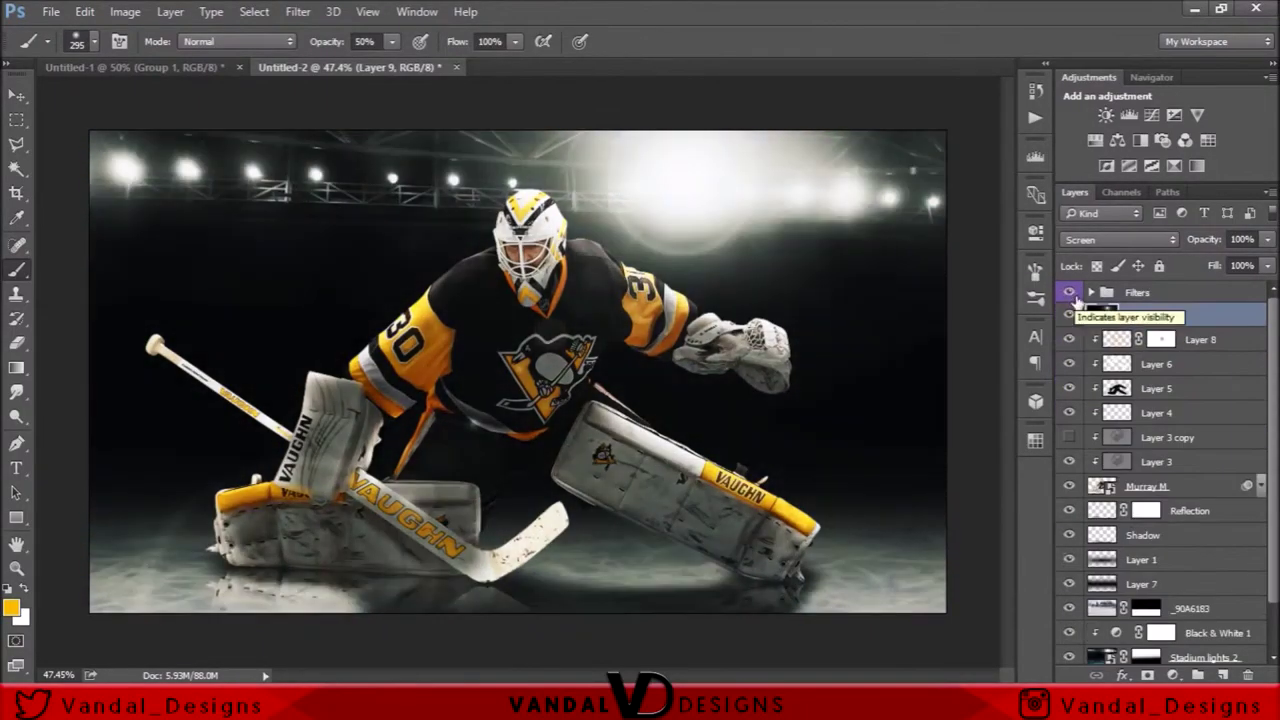
{"action": "left_click", "coordinate": [1091, 292]}
{"action": "left_click", "coordinate": [1137, 292]}
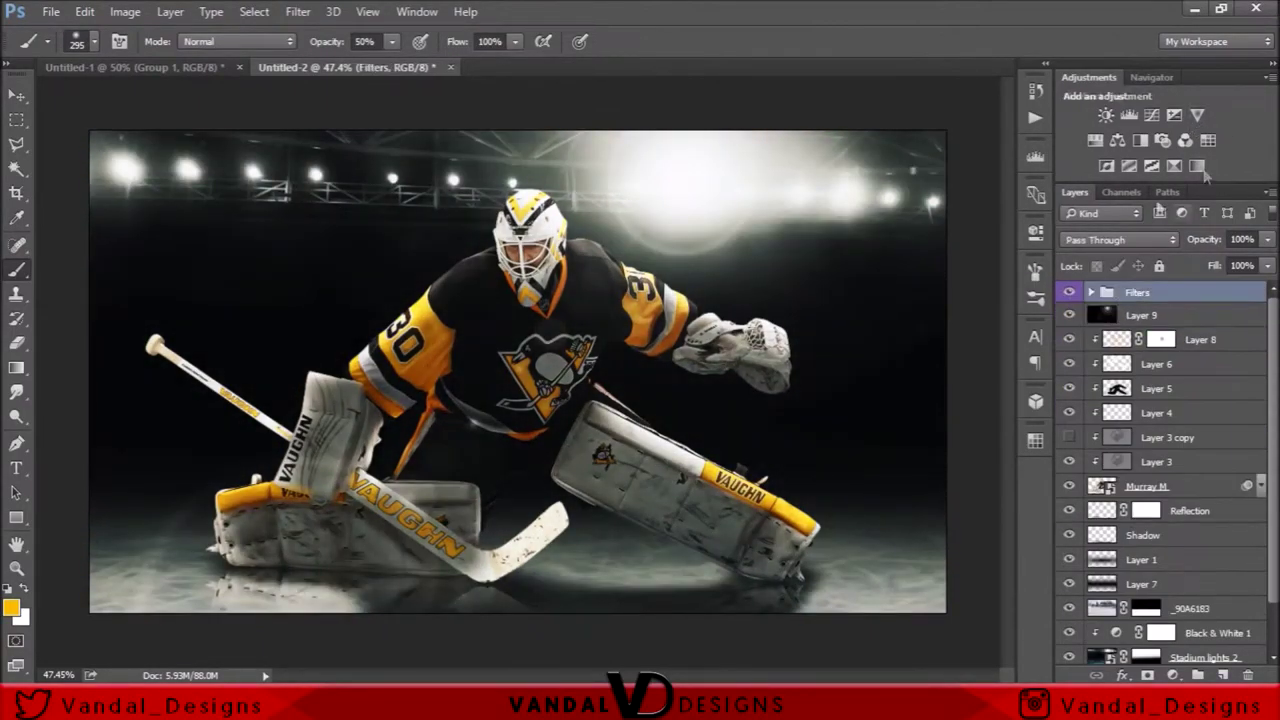
Try a purple-to-orange Gradient Map adjustment, then select Layer 9's mask for editing.
{"action": "left_click", "coordinate": [1197, 166]}
{"action": "left_click", "coordinate": [972, 280]}
{"action": "left_click", "coordinate": [895, 320]}
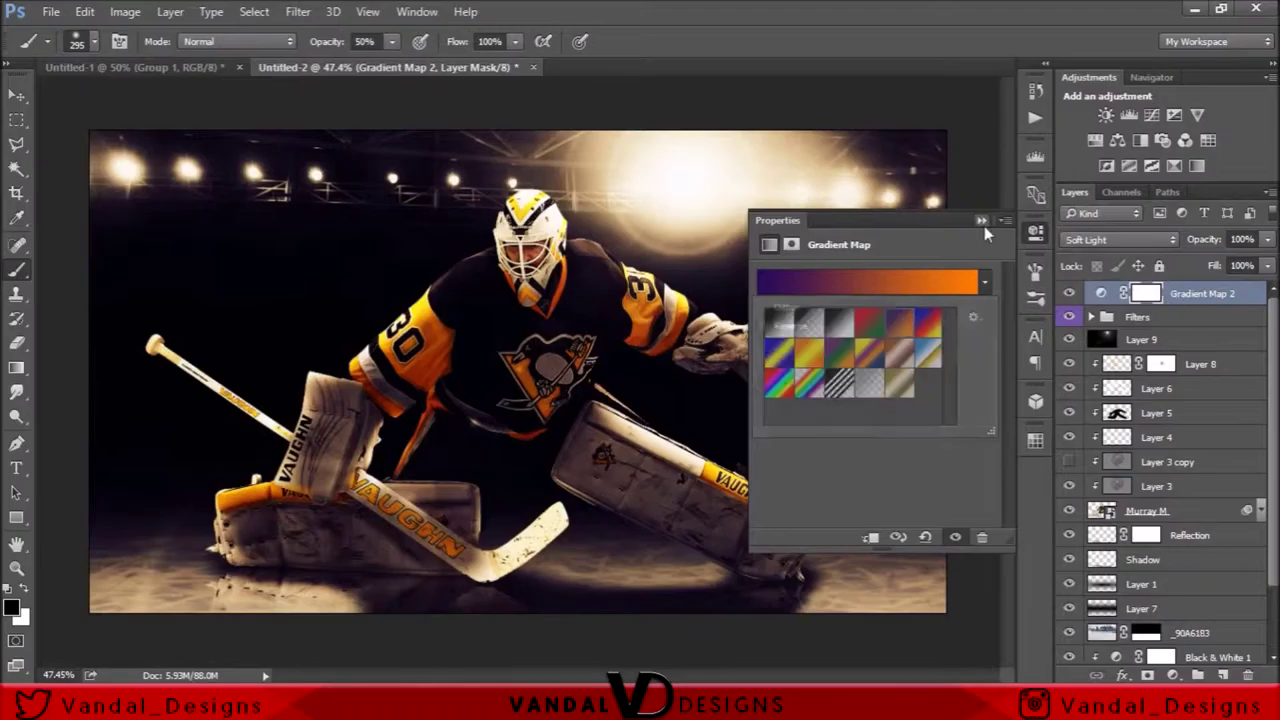
{"action": "left_click", "coordinate": [1120, 315]}
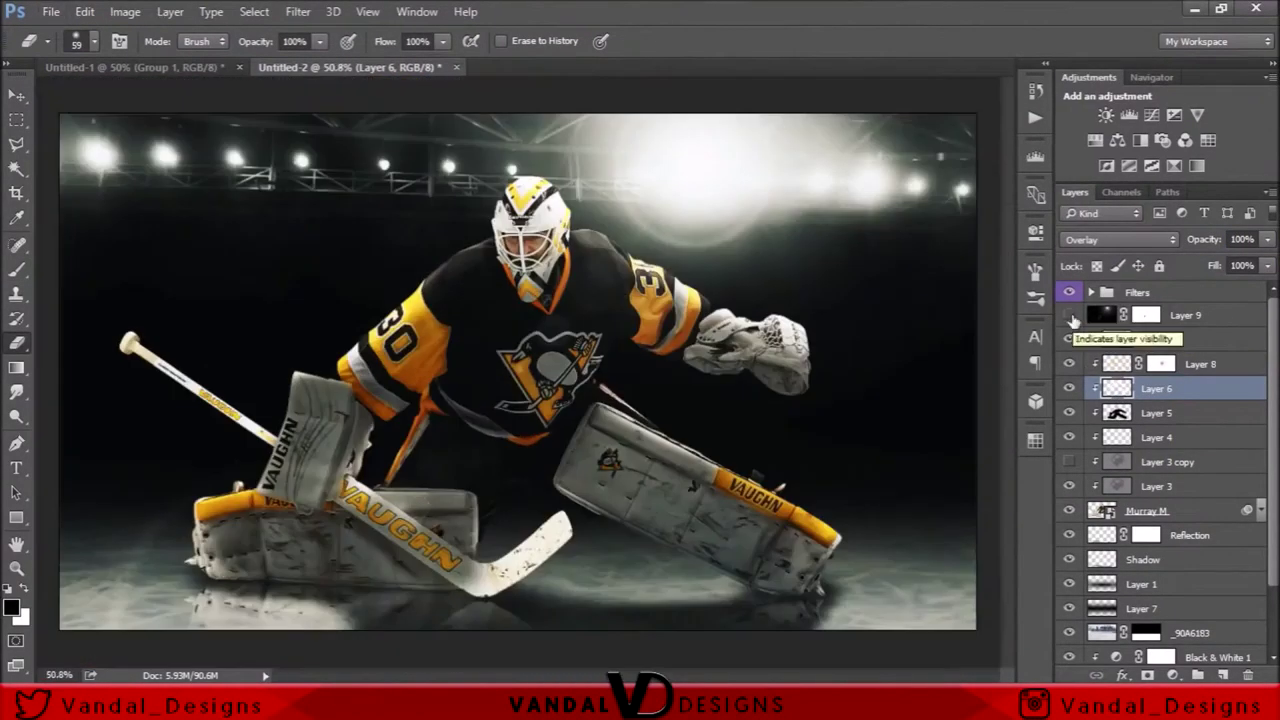
{"action": "left_click", "coordinate": [1146, 315]}
Check the image with the flare hidden, then add a Black & White adjustment above Layer 5.
{"action": "left_click", "coordinate": [1069, 315]}
{"action": "left_click", "coordinate": [1069, 315]}
{"action": "left_click", "coordinate": [1190, 535]}
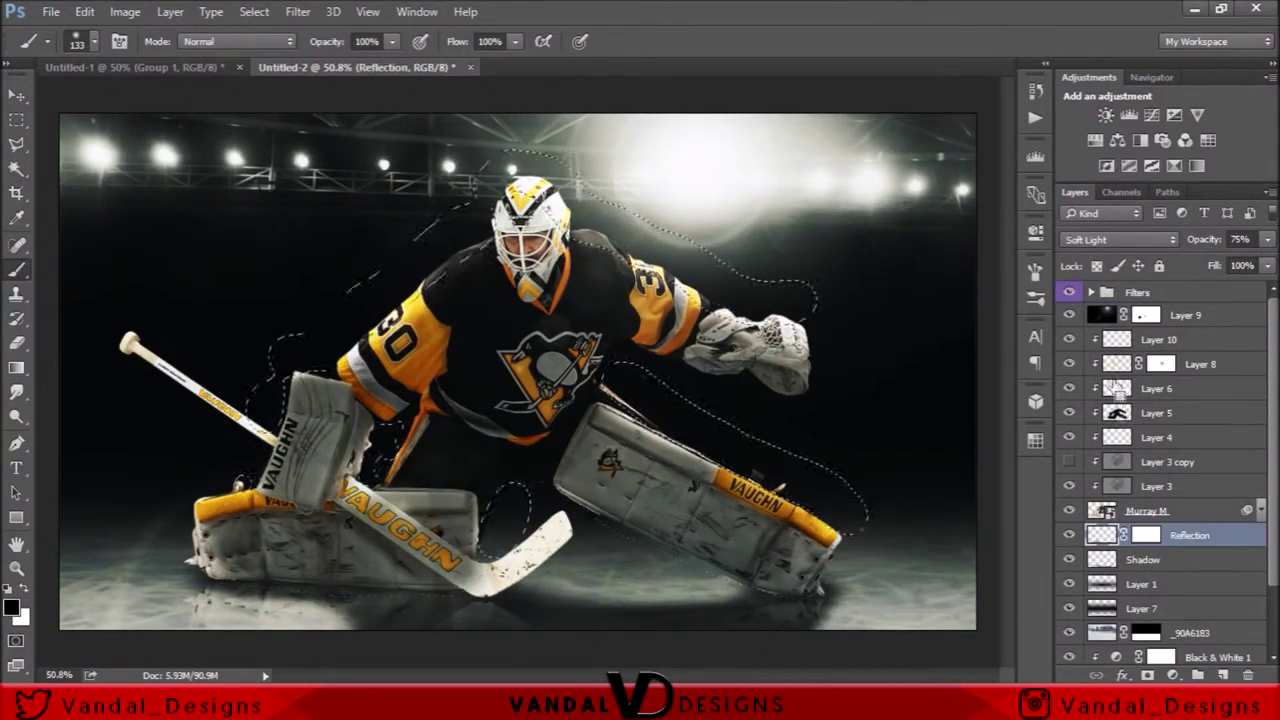
{"action": "left_click", "coordinate": [1117, 412]}
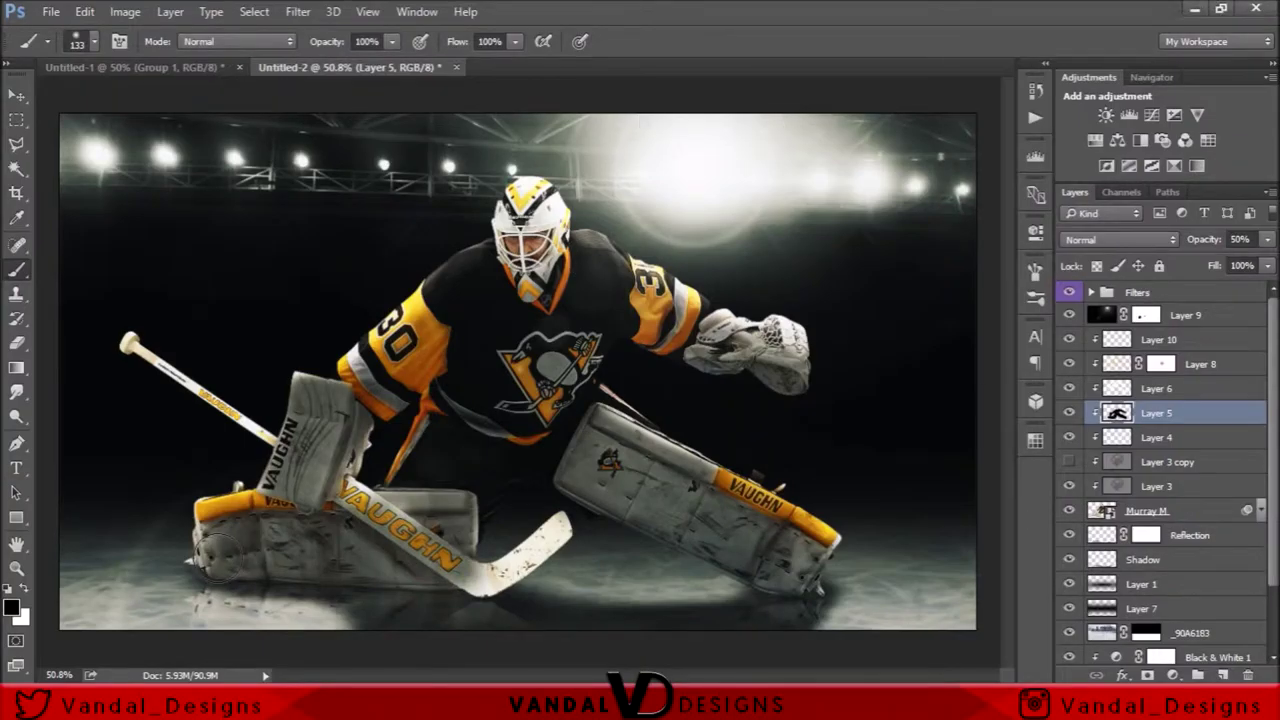
{"action": "left_click", "coordinate": [1163, 140]}
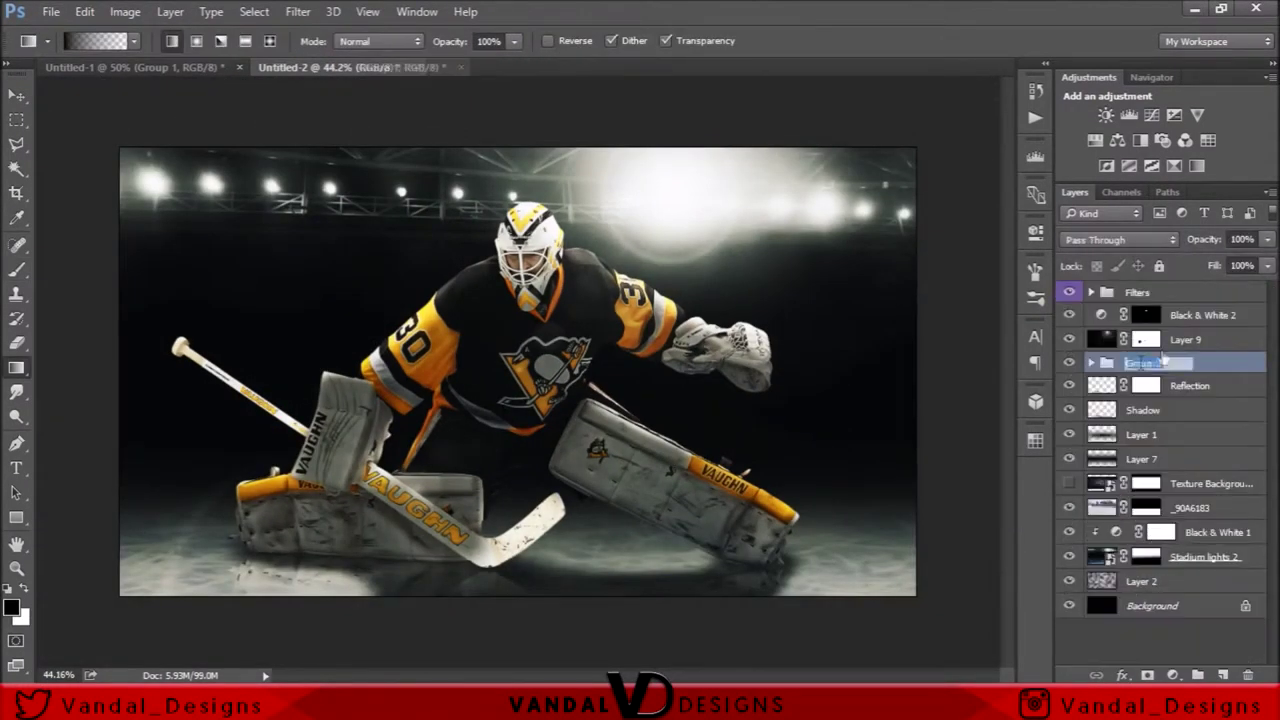
Organise the layers into a yellow-labelled 'Murray' group and a BG group, and draw a text box.
{"action": "type", "text": "Murray"}
{"action": "right_click", "coordinate": [1069, 363]}
{"action": "left_click", "coordinate": [1110, 486]}
{"action": "double_click", "coordinate": [1210, 484]}
{"action": "key", "text": "BackSpace"}
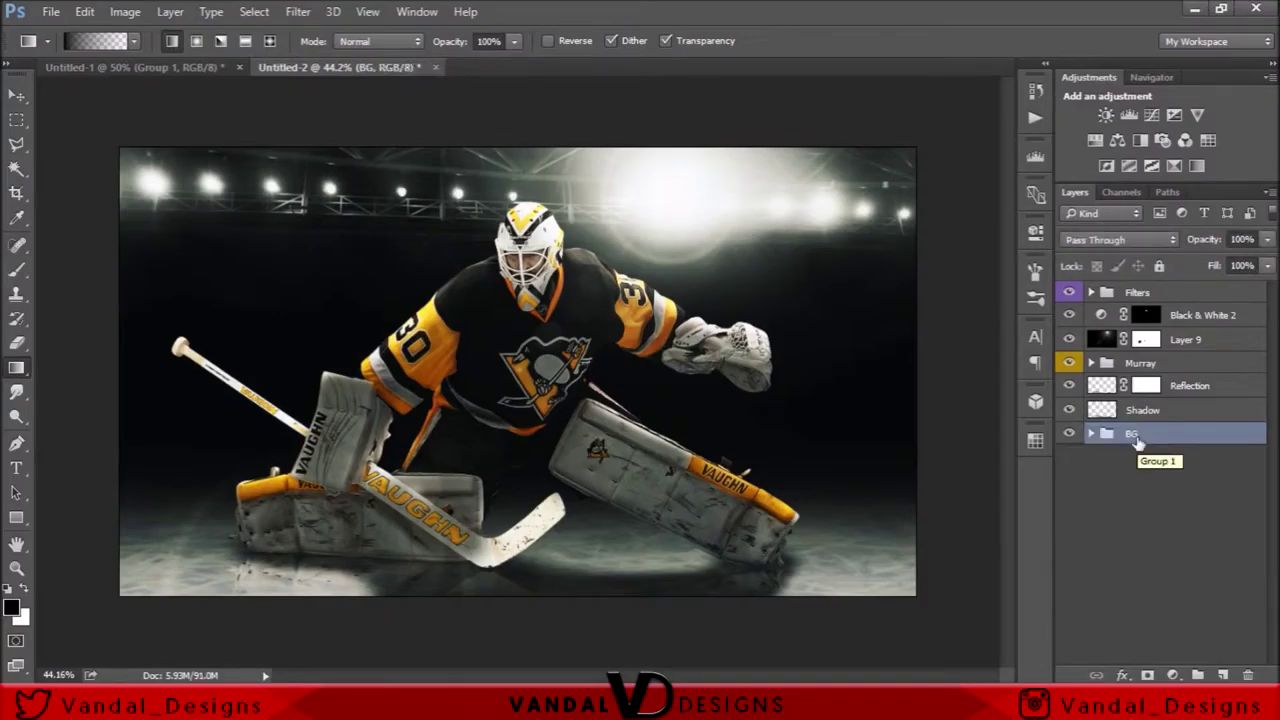
{"action": "left_click_drag", "start_coordinate": [145, 174], "coordinate": [512, 332]}
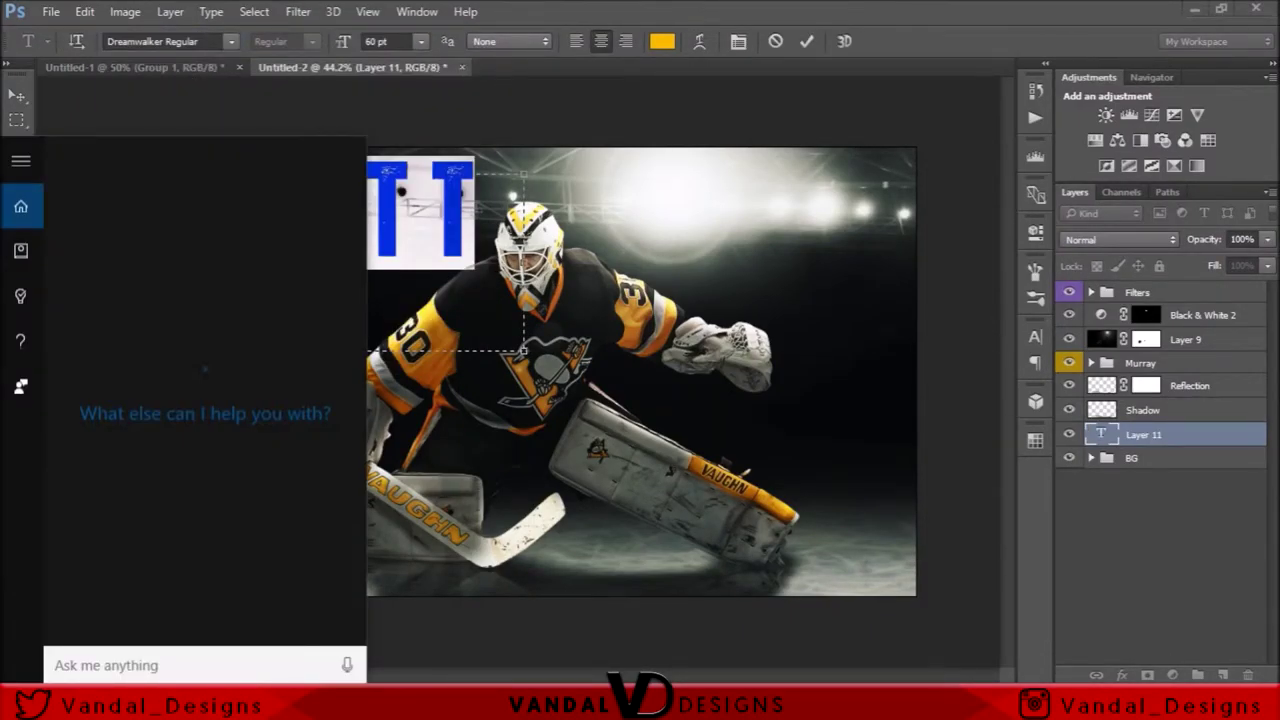
Set the name text in Wide awake Black, type 'MURRAY', and move it lower on the canvas.
{"action": "key", "text": "Escape"}
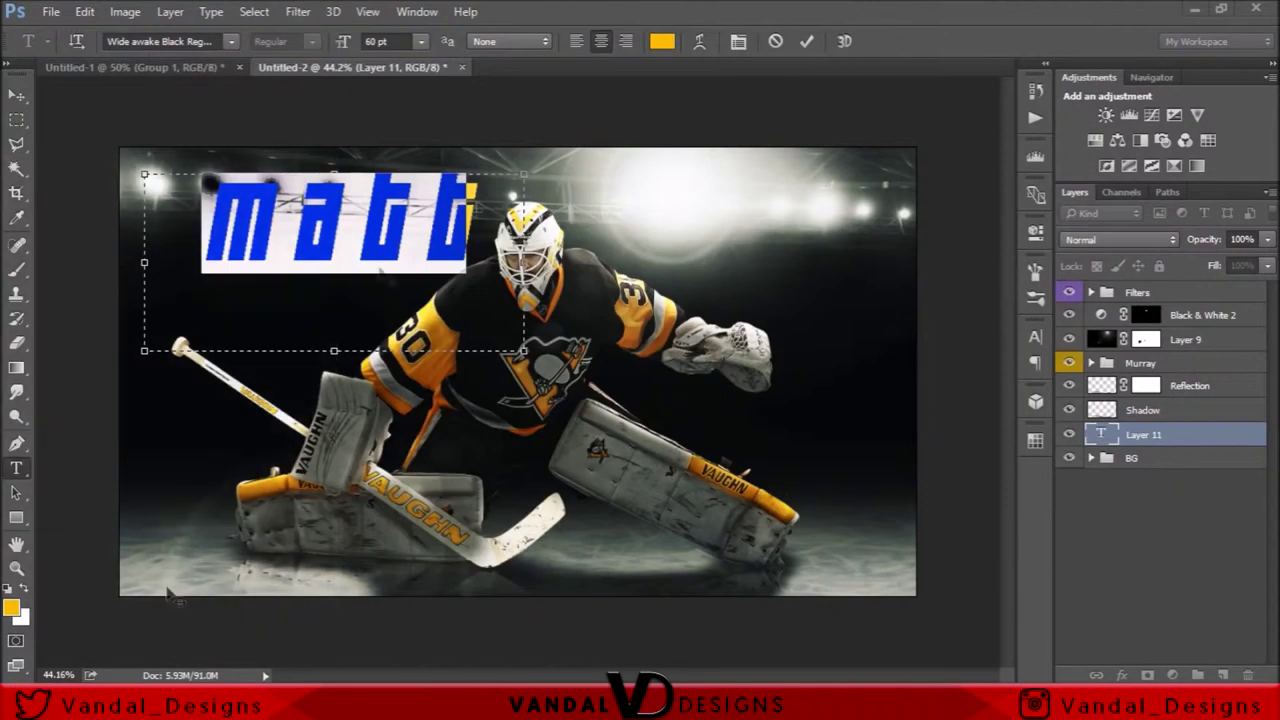
{"action": "left_click", "coordinate": [160, 41]}
{"action": "type", "text": "al"}
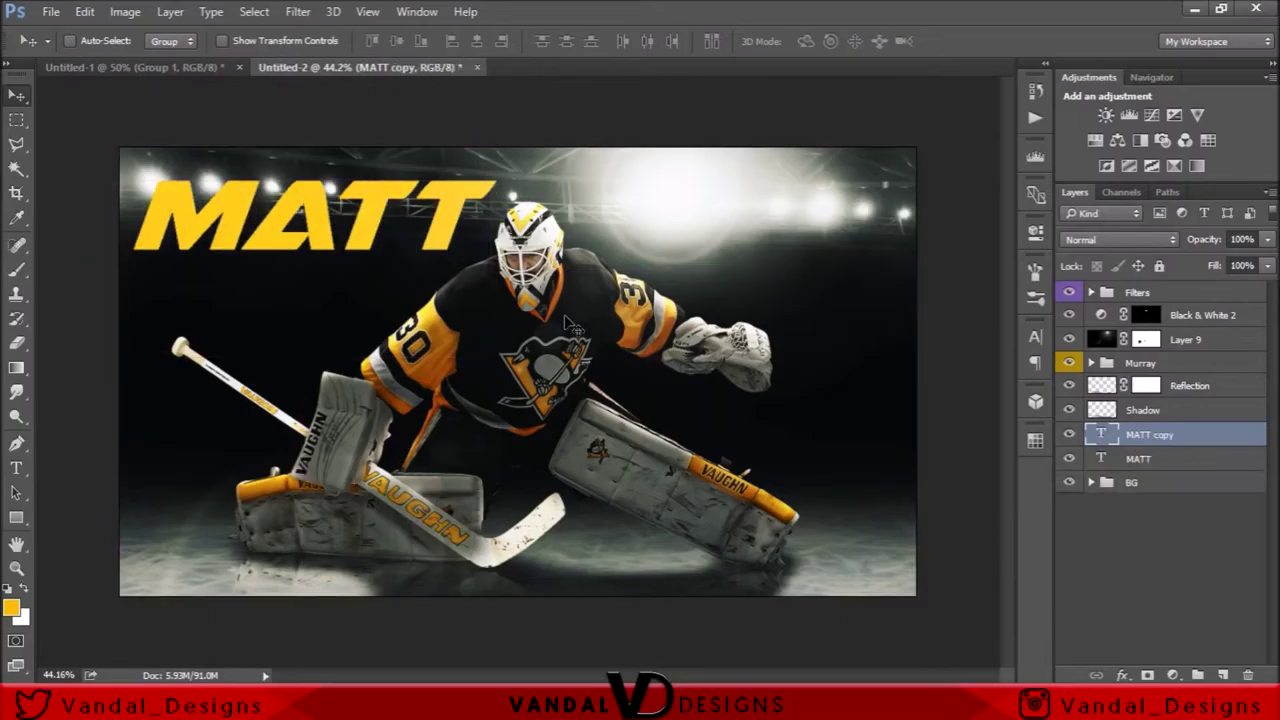
{"action": "type", "text": "MURRAY"}
{"action": "left_click_drag", "start_coordinate": [538, 492], "coordinate": [525, 532]}
Give the MURRAY layer bevel, stroke and drop shadow layer styles.
{"action": "double_click", "coordinate": [1180, 458]}
{"action": "left_click_drag", "start_coordinate": [480, 82], "coordinate": [651, 82]}
{"action": "left_click", "coordinate": [595, 242]}
{"action": "left_click", "coordinate": [995, 146]}
{"action": "left_click", "coordinate": [610, 487]}
{"action": "left_click", "coordinate": [573, 463]}
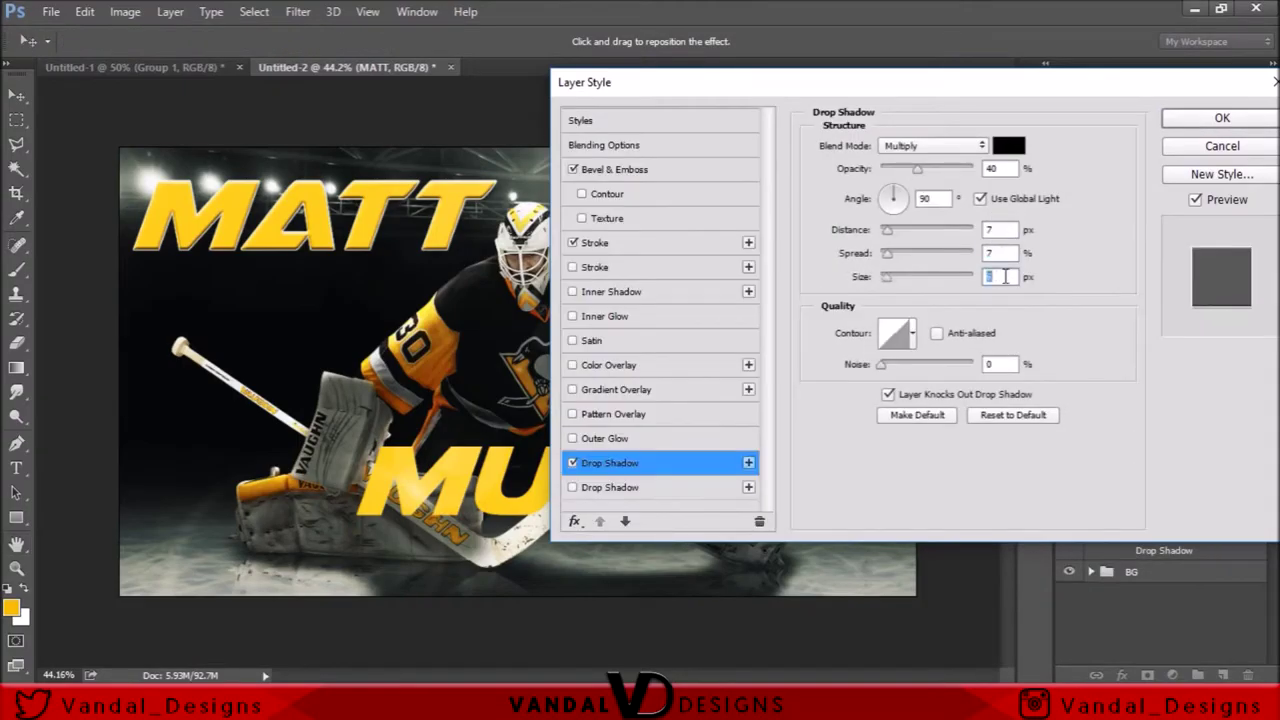
{"action": "left_click", "coordinate": [1250, 114]}
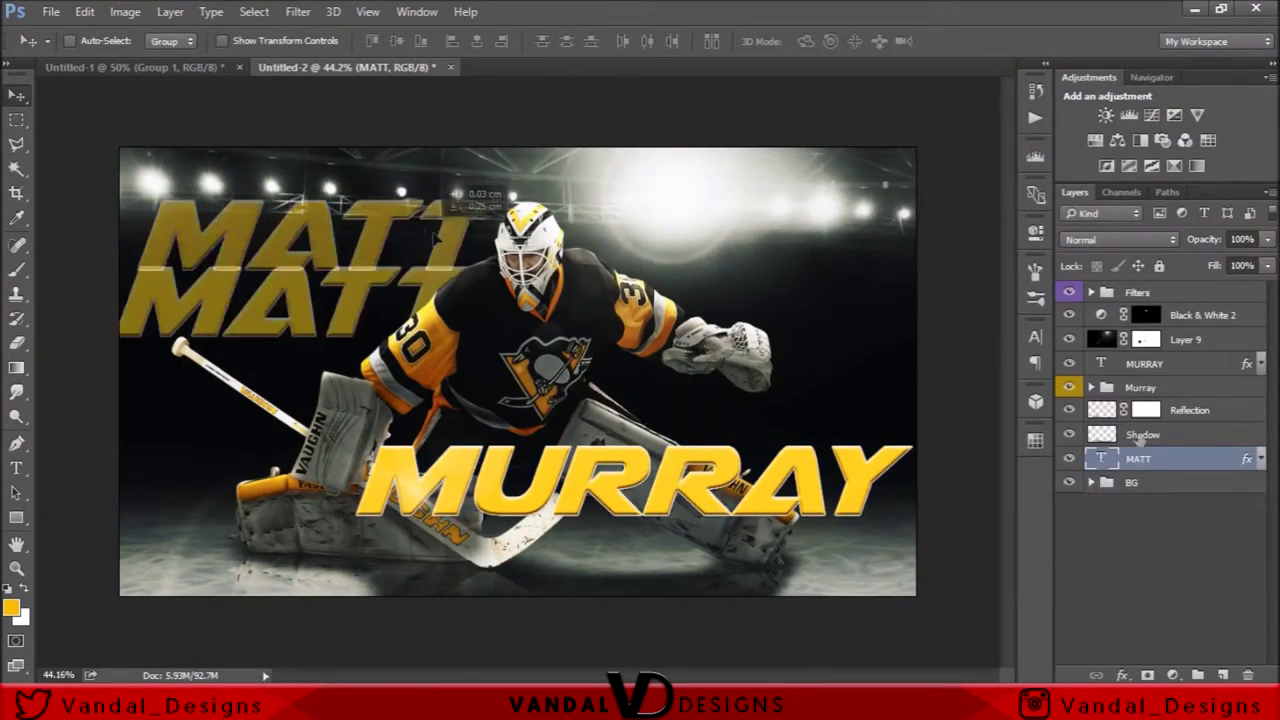
{"action": "key", "text": "l"}
{"action": "scroll", "coordinate": [467, 436], "scroll_direction": "up", "scroll_amount": 2}
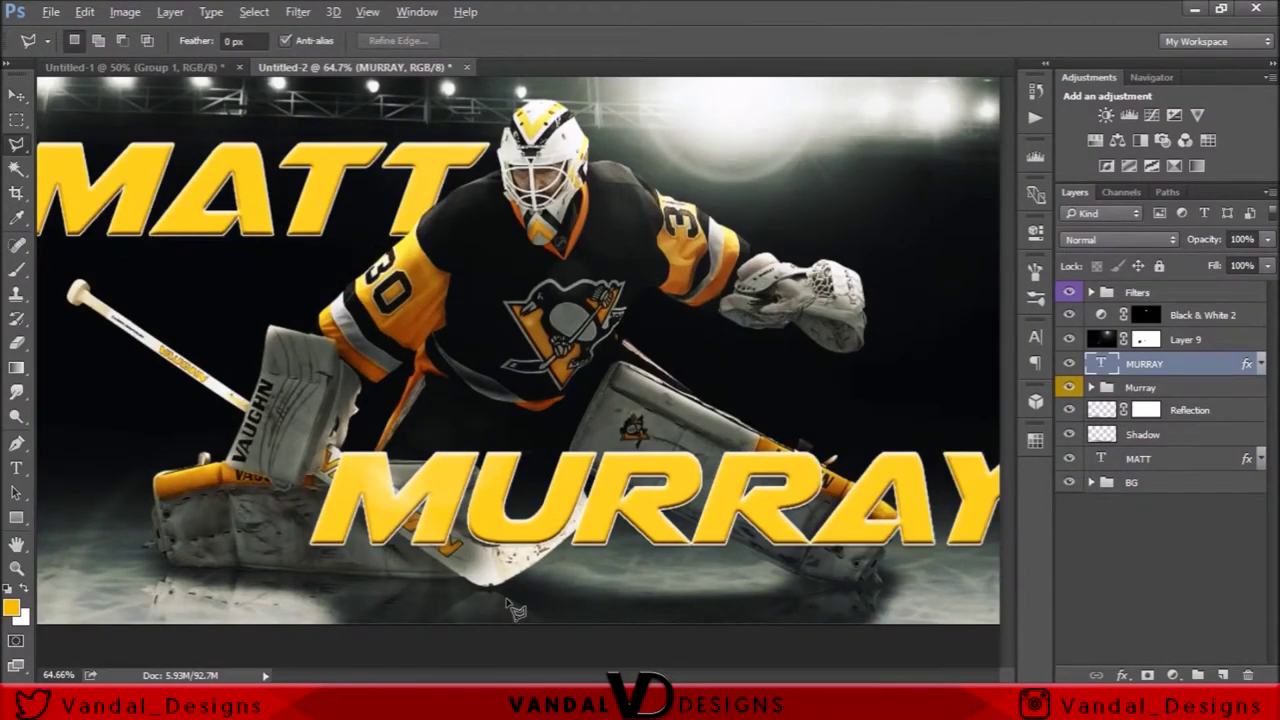
Expand MURRAY's effects and duplicate the masked surname copy traced around the stick.
{"action": "scroll", "coordinate": [513, 609], "scroll_direction": "up", "scroll_amount": 2}
{"action": "left_click", "coordinate": [1260, 364]}
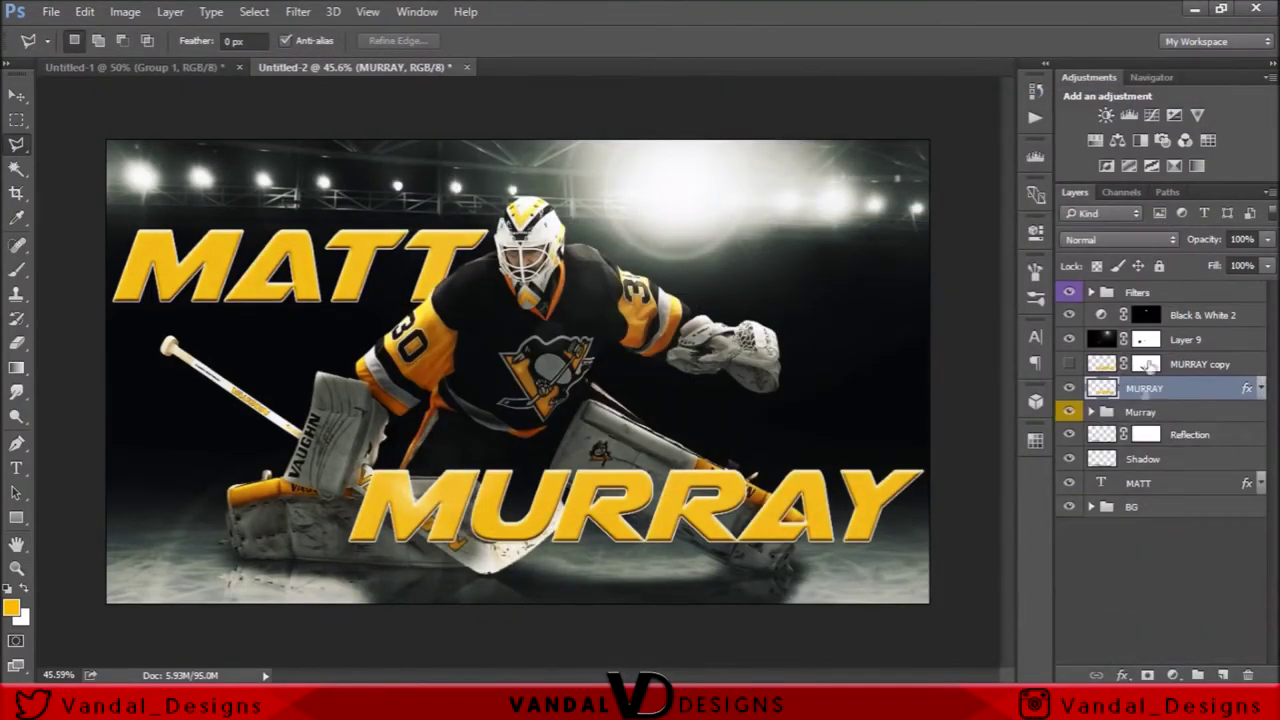
{"action": "left_click_drag", "start_coordinate": [1148, 366], "coordinate": [1148, 389]}
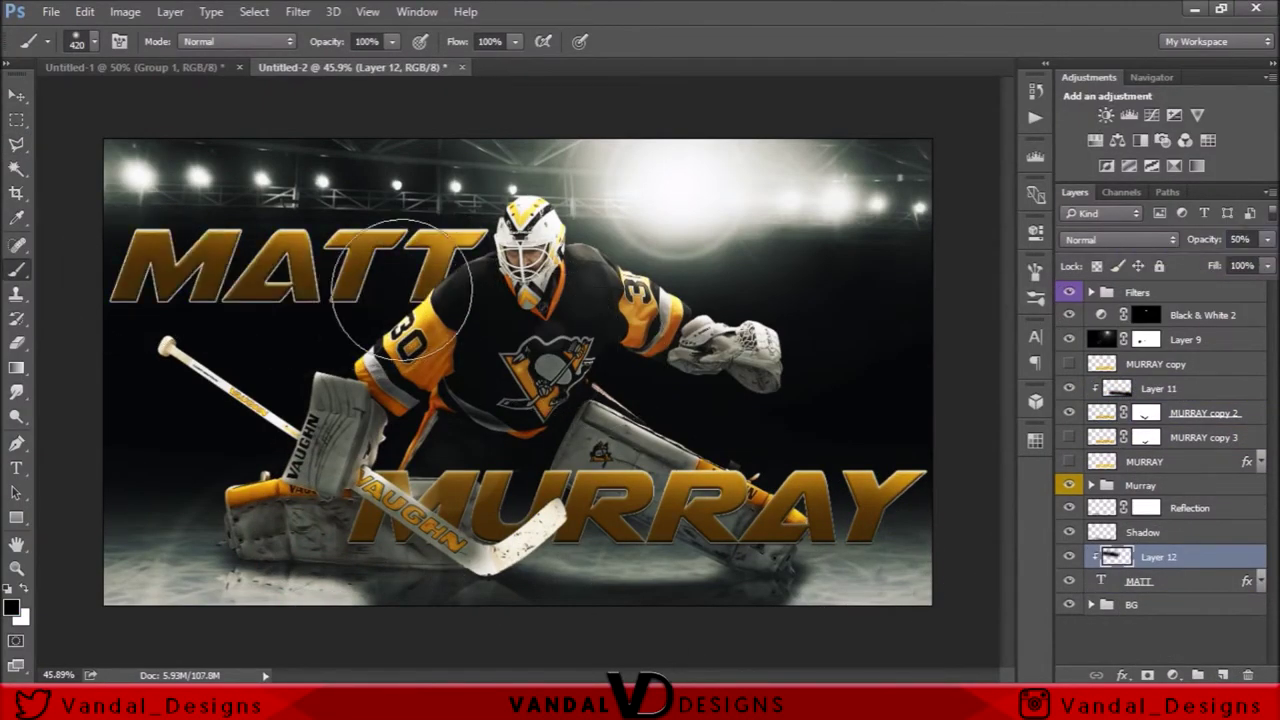
Add a new layer with an upward gradient darkening the lower scene, then duplicate and transform it.
{"action": "key", "text": "ctrl+shift+alt+n"}
{"action": "key", "text": "g"}
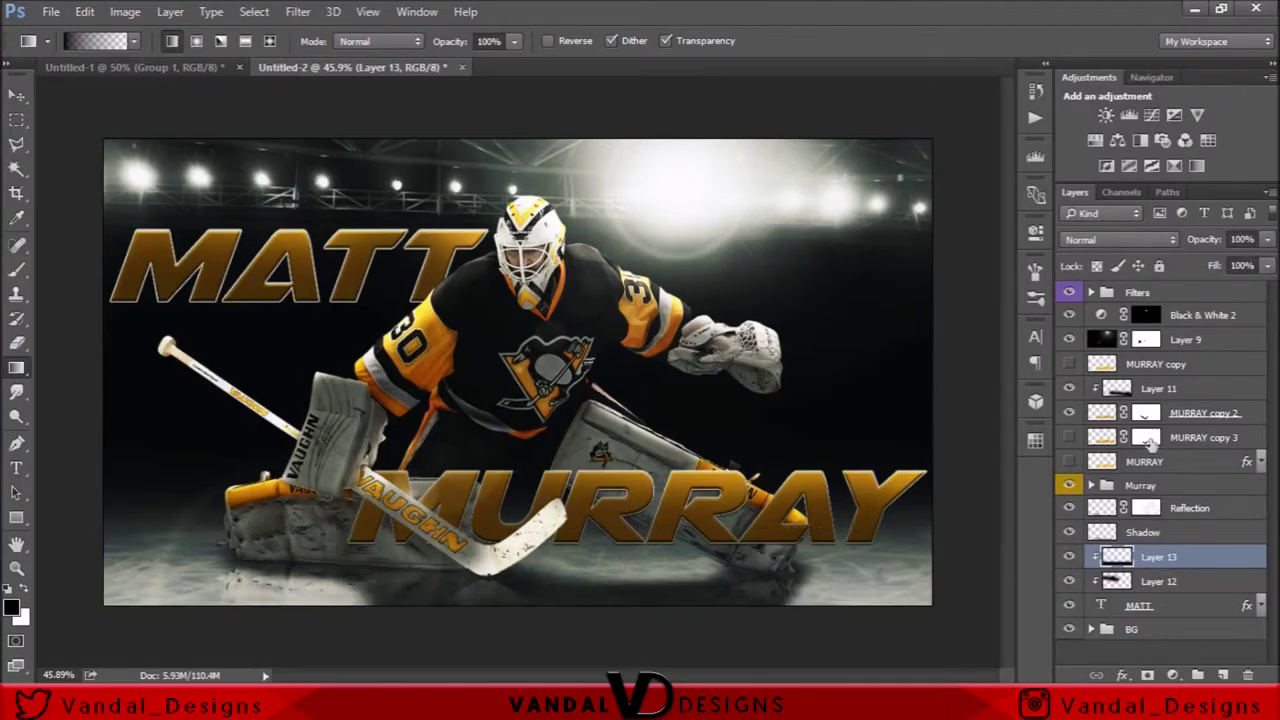
{"action": "left_click_drag", "start_coordinate": [1112, 558], "coordinate": [1112, 380]}
{"action": "key", "text": "ctrl+t"}
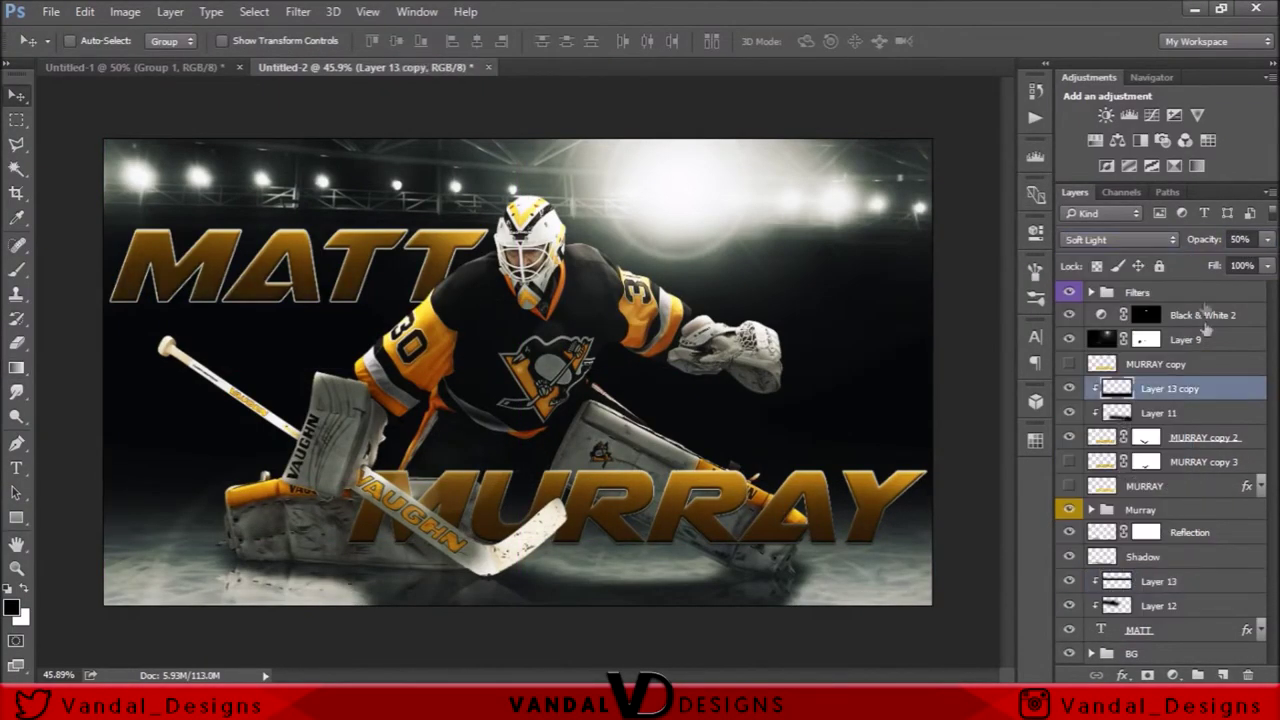
Add a small VANDALDESIGNS credit in the bottom-left corner and set its text colour.
{"action": "key", "text": "t"}
{"action": "left_click_drag", "start_coordinate": [133, 505], "coordinate": [439, 604]}
{"action": "type", "text": "VANDALDESIGNS"}
{"action": "left_click_drag", "start_coordinate": [286, 554], "coordinate": [162, 640]}
{"action": "left_click", "coordinate": [662, 41]}
{"action": "key", "text": "Return"}
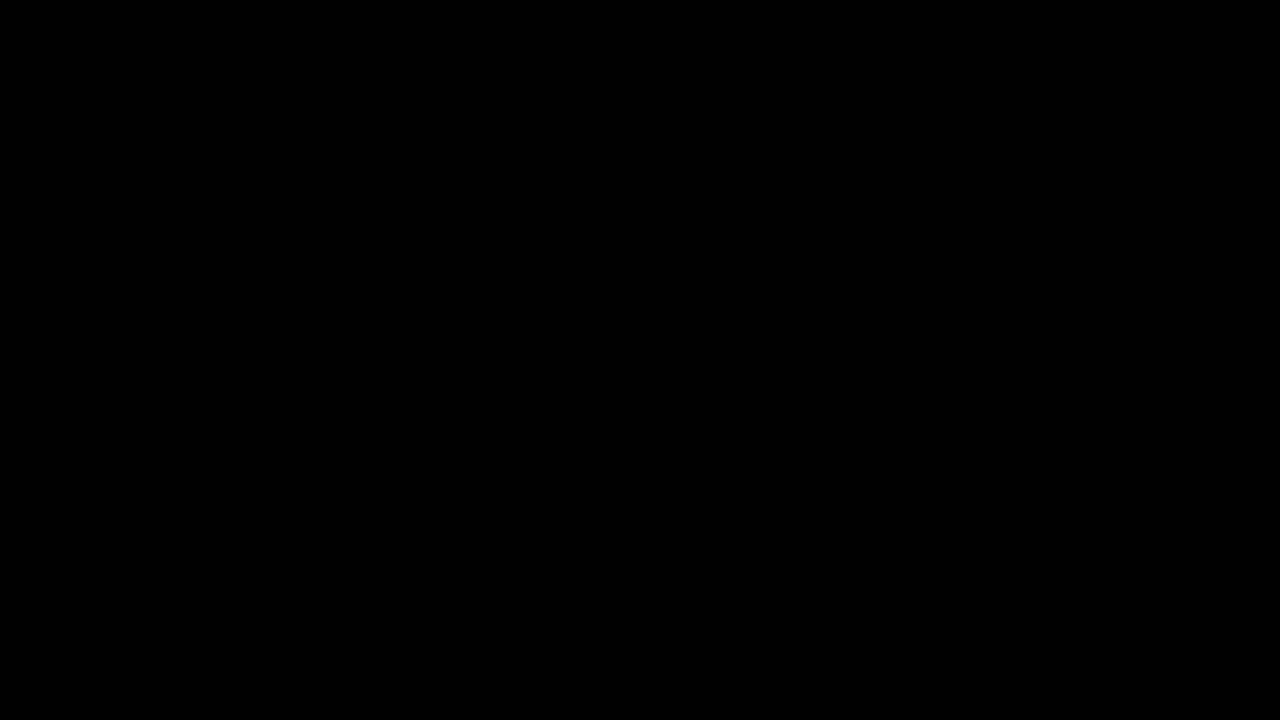